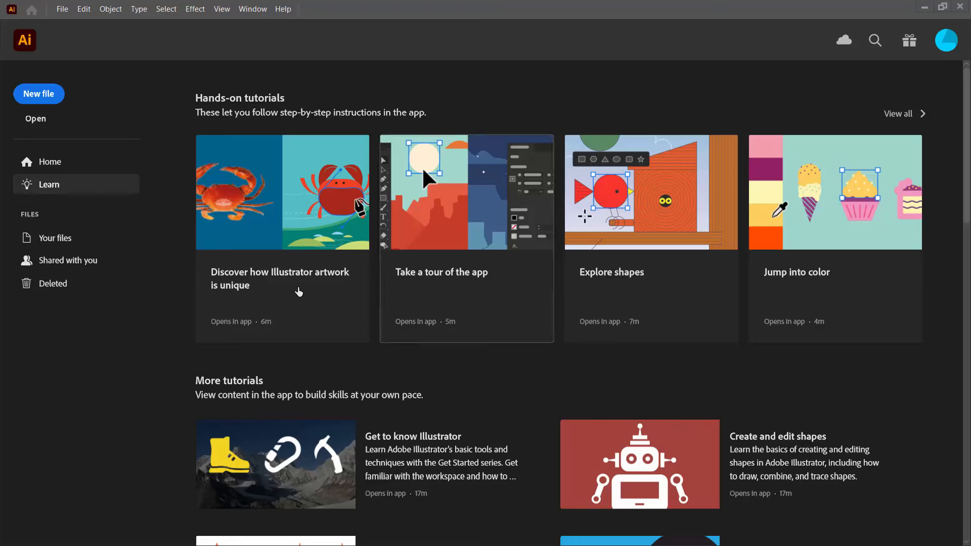
Create a new 1000 x 1000 px Web document with one artboard in RGB color
left_click(46, 102)
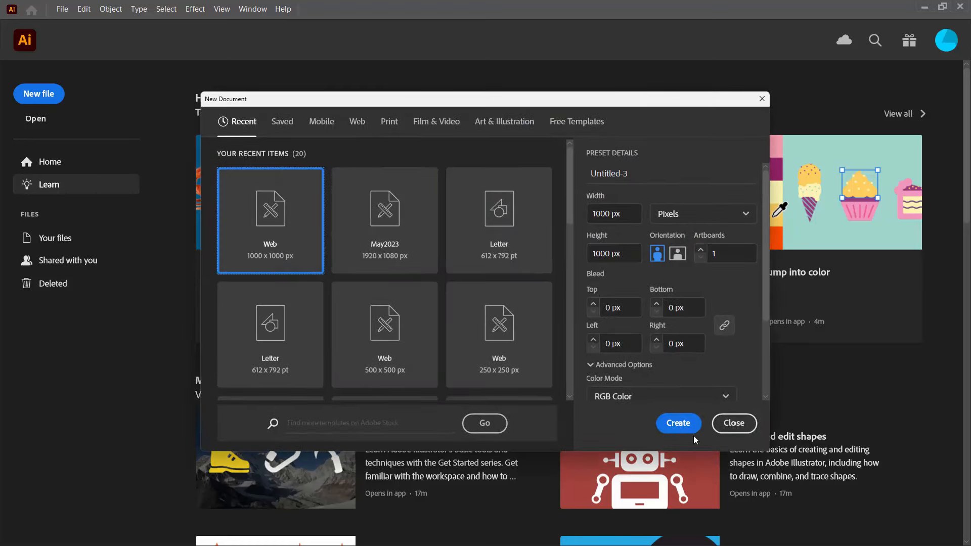
left_click(683, 424)
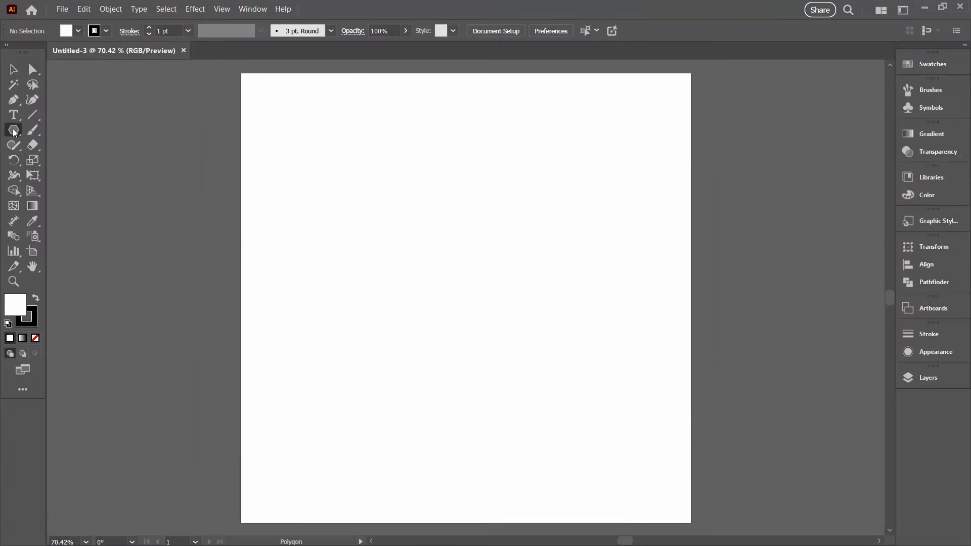
Draw a six-sided polygon with a 200 px radius and a deep pink fill in the upper part of the artboard
left_click_drag(13, 130, 14, 132)
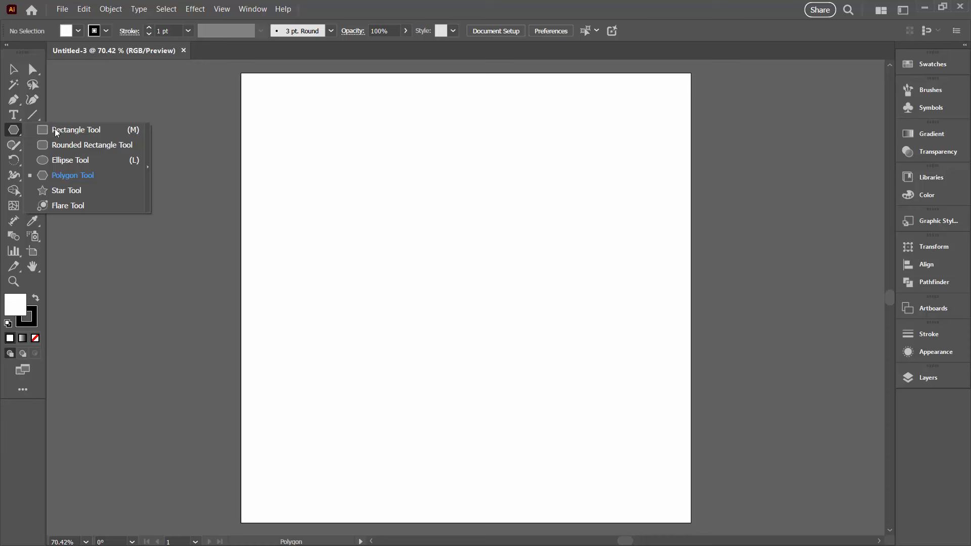
left_click(84, 180)
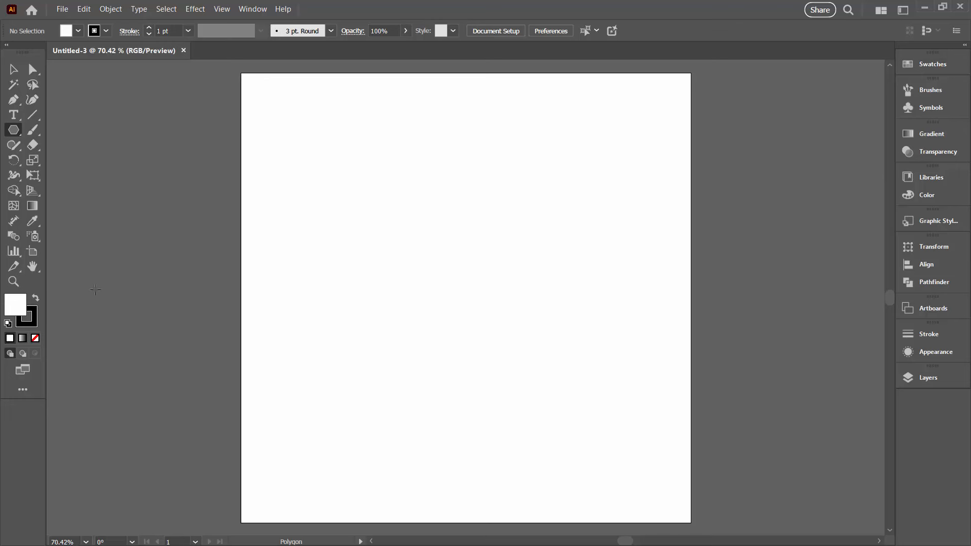
left_click(930, 64)
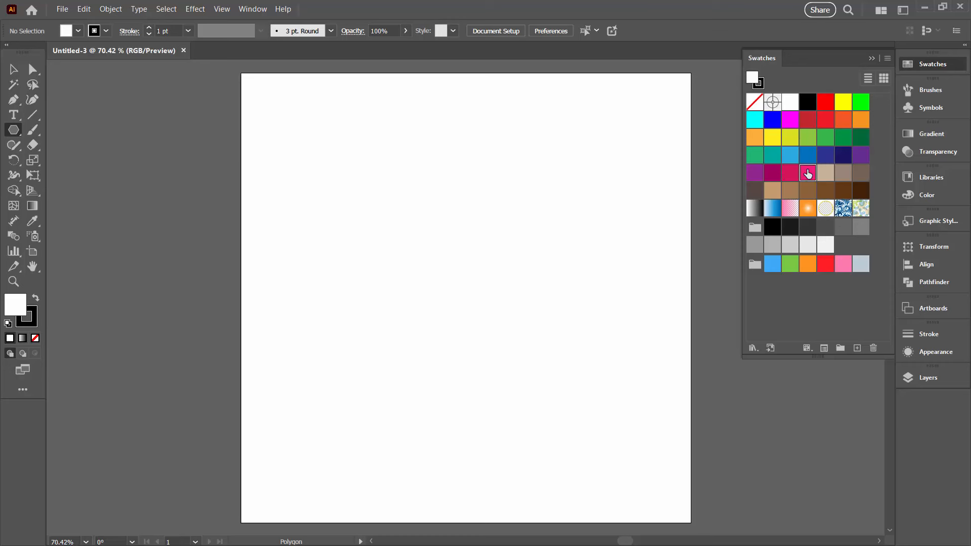
left_click(807, 173)
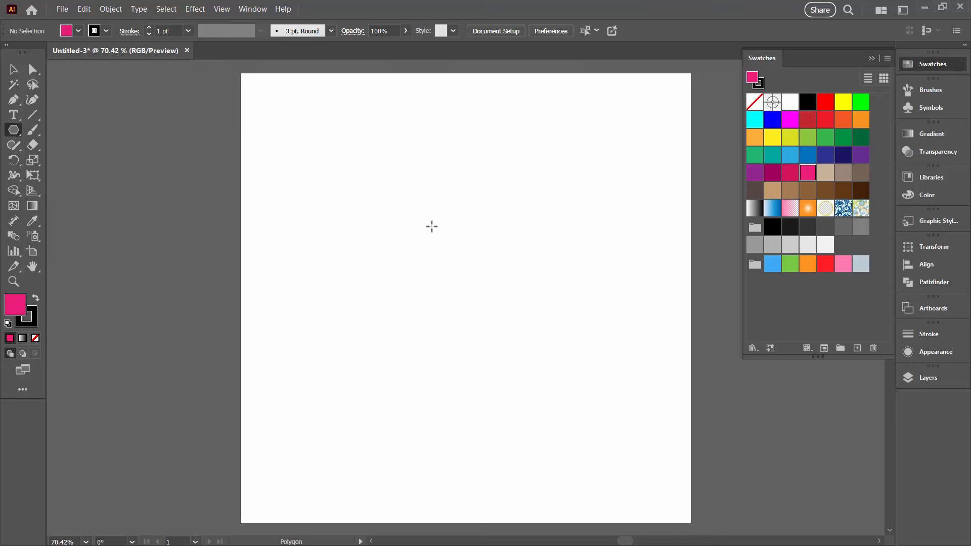
left_click(431, 227)
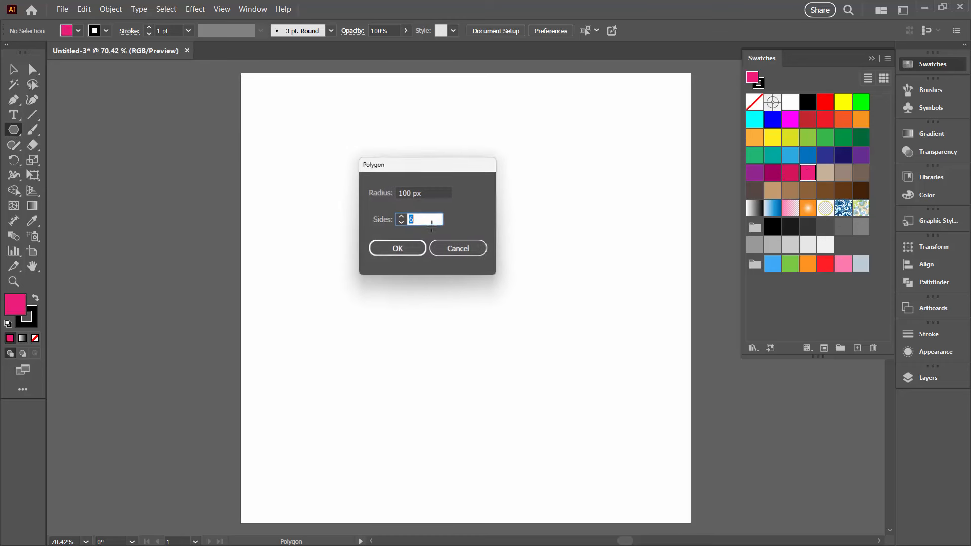
left_click(428, 193)
type("200")
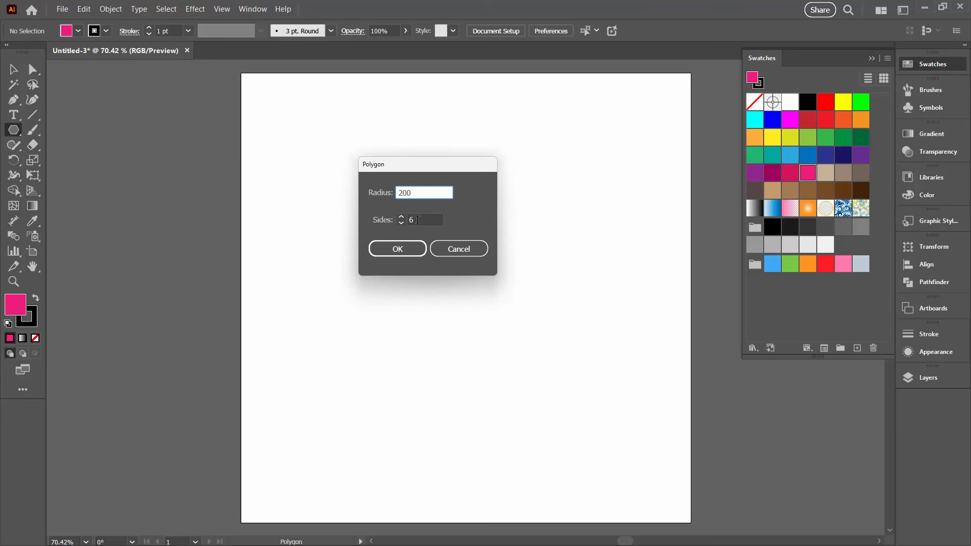
left_click(400, 250)
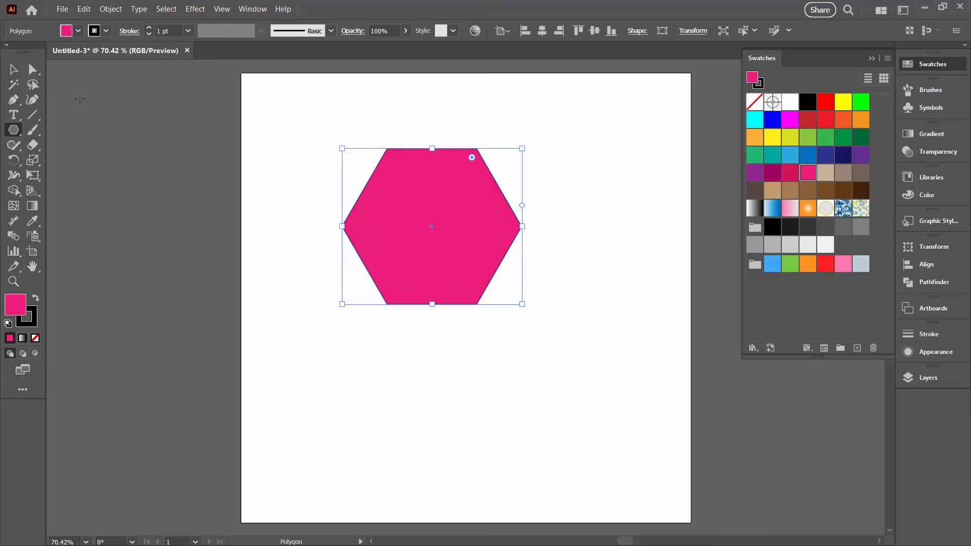
left_click(8, 72)
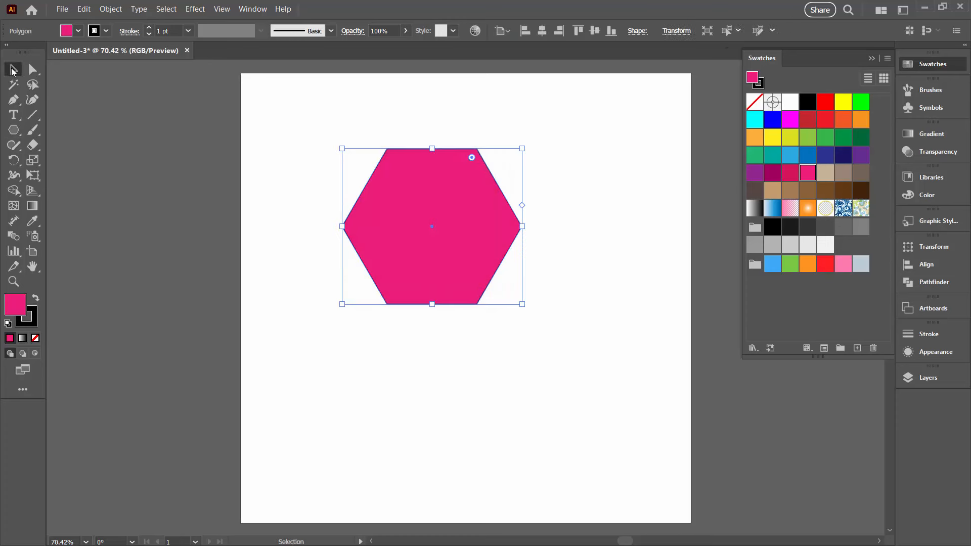
left_click(280, 311)
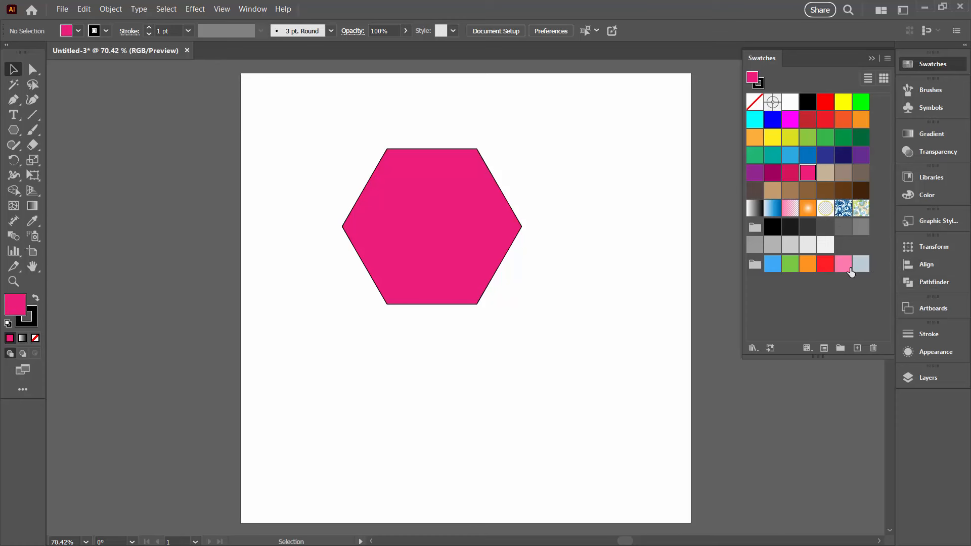
Create a second six-sided polygon with a 100 px radius and a light pink fill beside the large hexagon
left_click(843, 264)
left_click(14, 131)
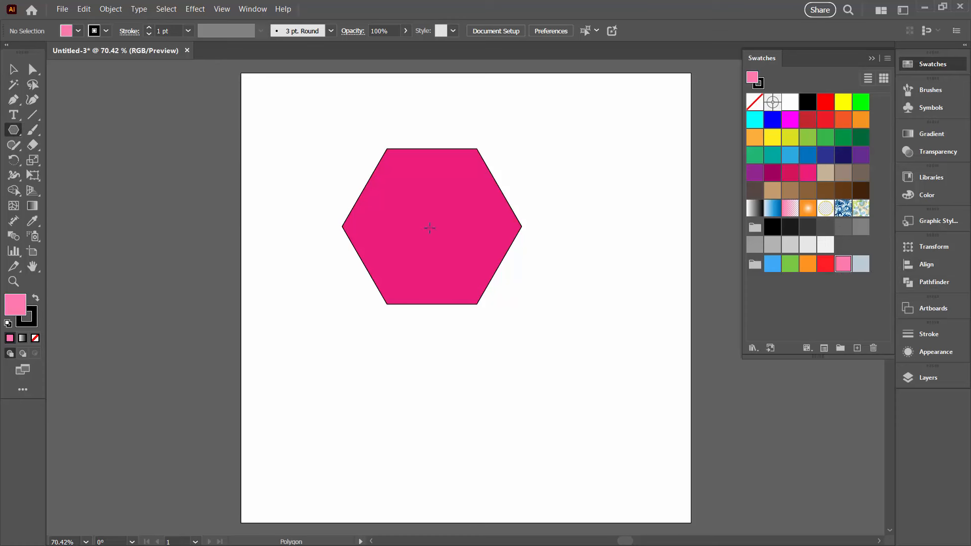
left_click(534, 304)
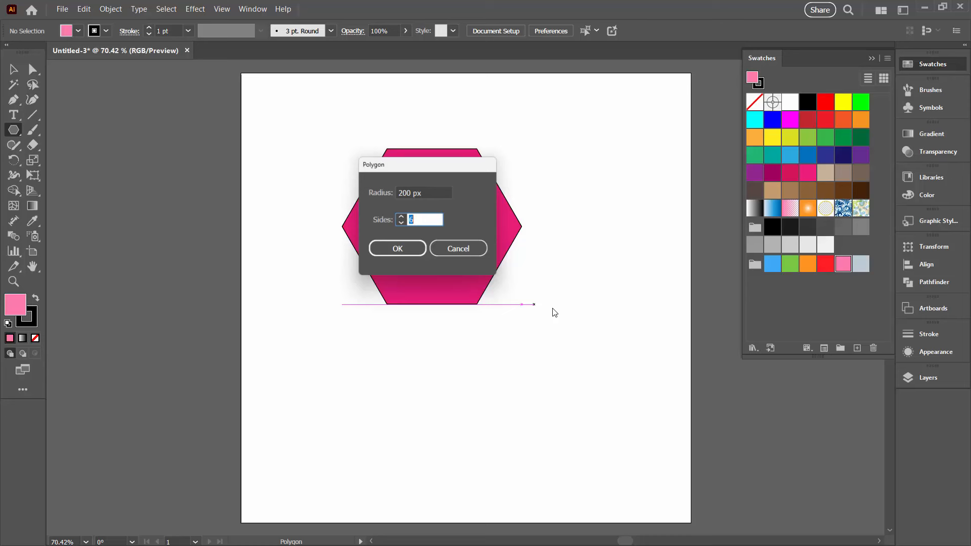
left_click(434, 195)
type("100")
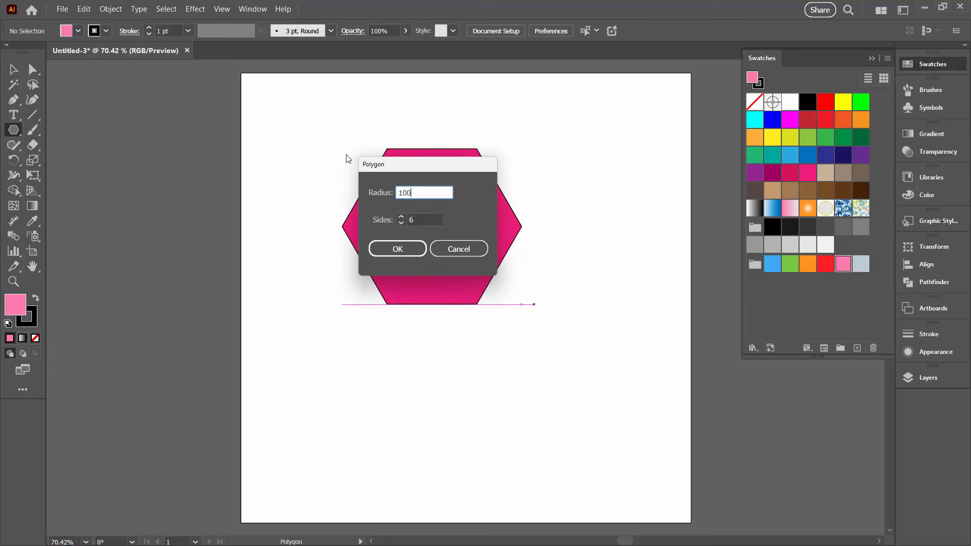
left_click(399, 249)
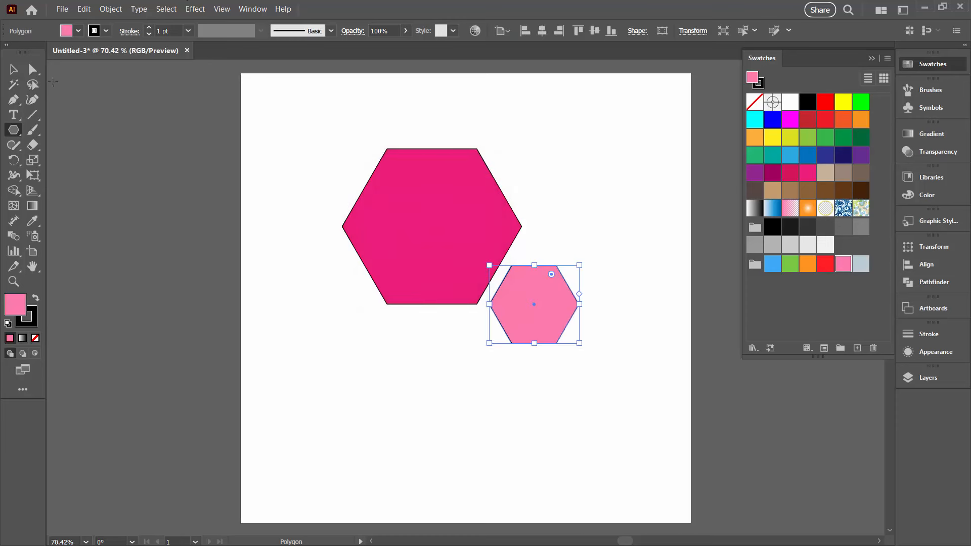
Move the small light pink hexagon to the center of the large pink hexagon
left_click(13, 69)
left_click_drag(514, 306, 424, 235)
left_click(546, 289)
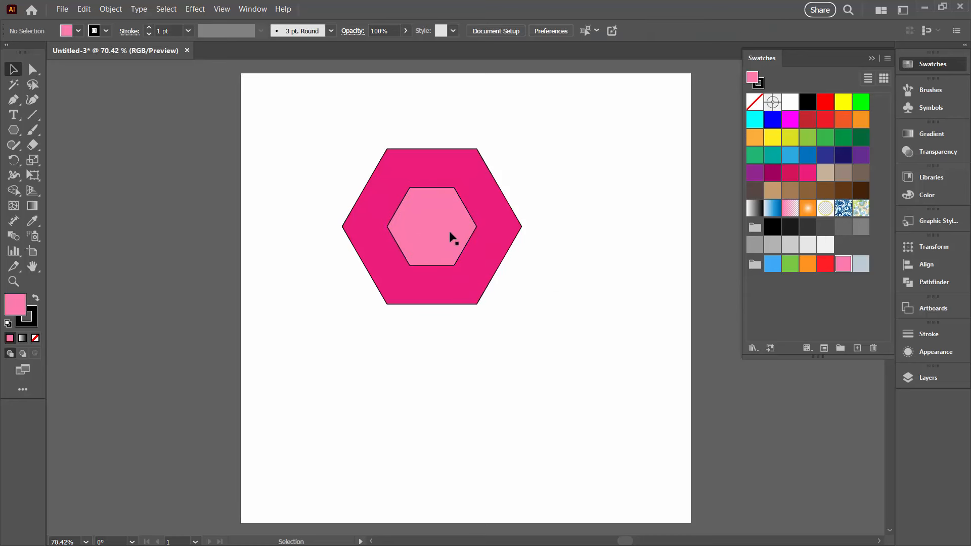
Draw a long vertical line segment to the right of the hexagons, taller than the large hexagon
left_click(33, 115)
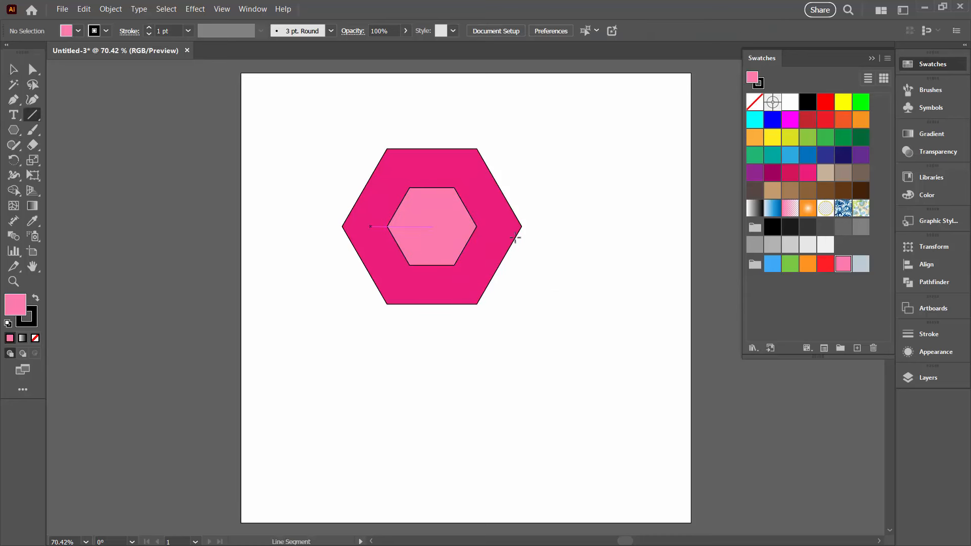
left_click_drag(598, 148, 598, 254)
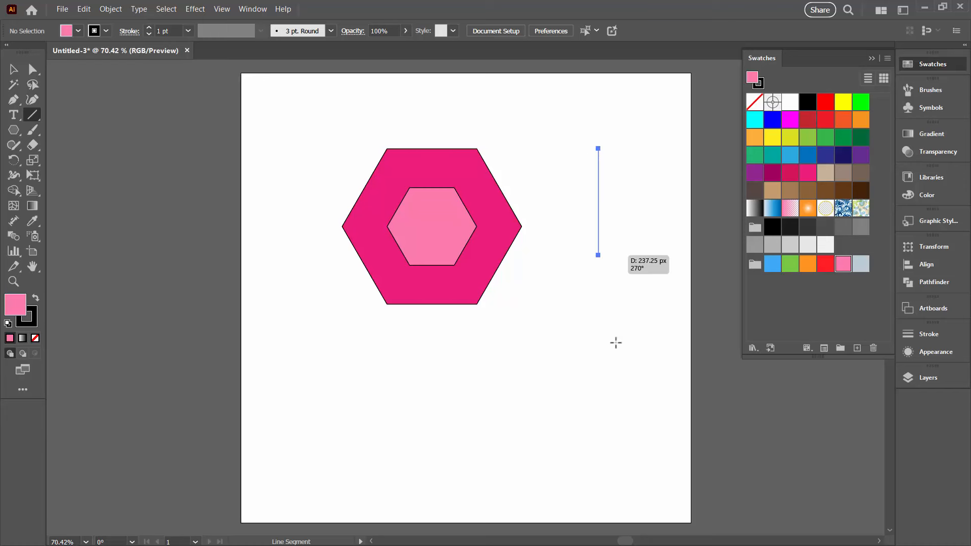
left_click_drag(615, 343, 620, 406)
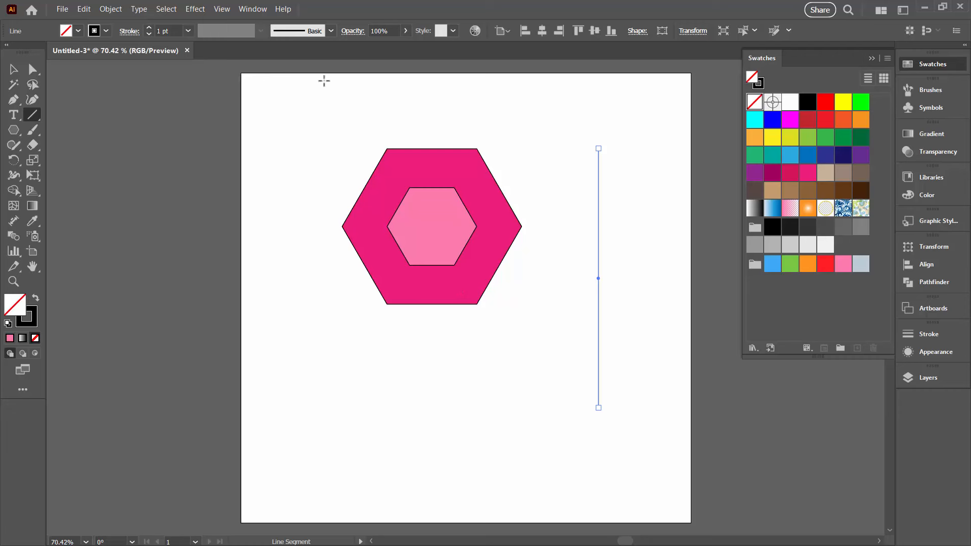
Rotate the vertical line by 30°
left_click(110, 8)
mouse_move(121, 21)
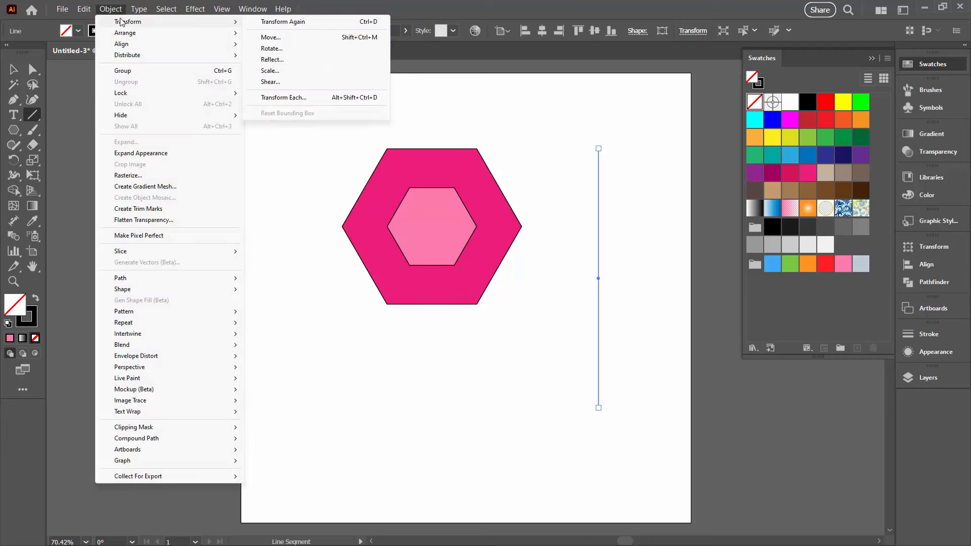
left_click(271, 48)
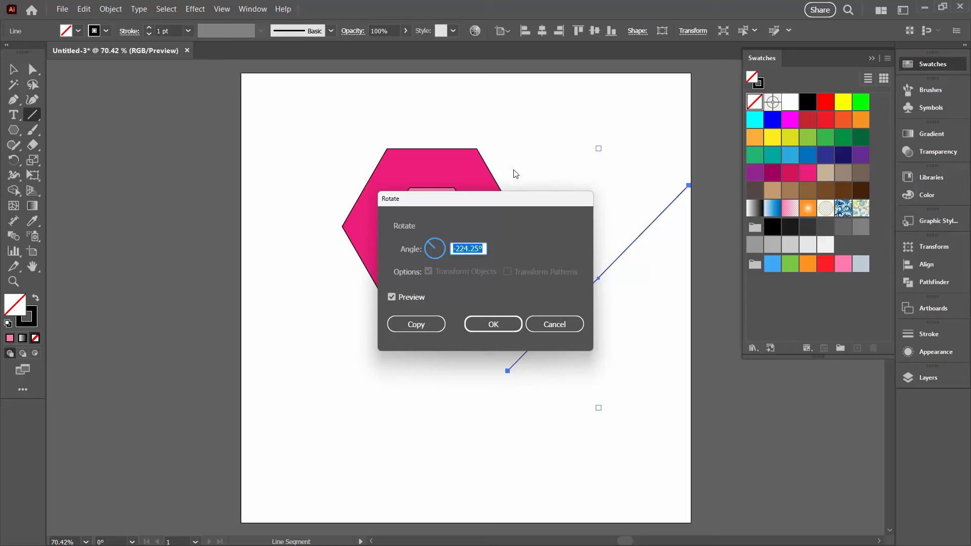
type("30")
left_click(501, 322)
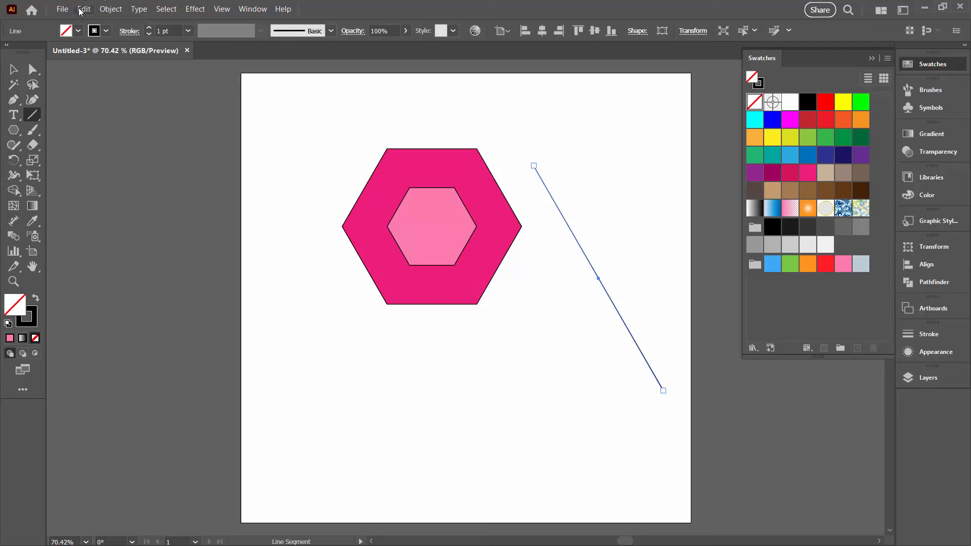
Make a copy of the slanted line rotated by 60° and repeat the transformation once, forming three crossing lines
left_click(111, 8)
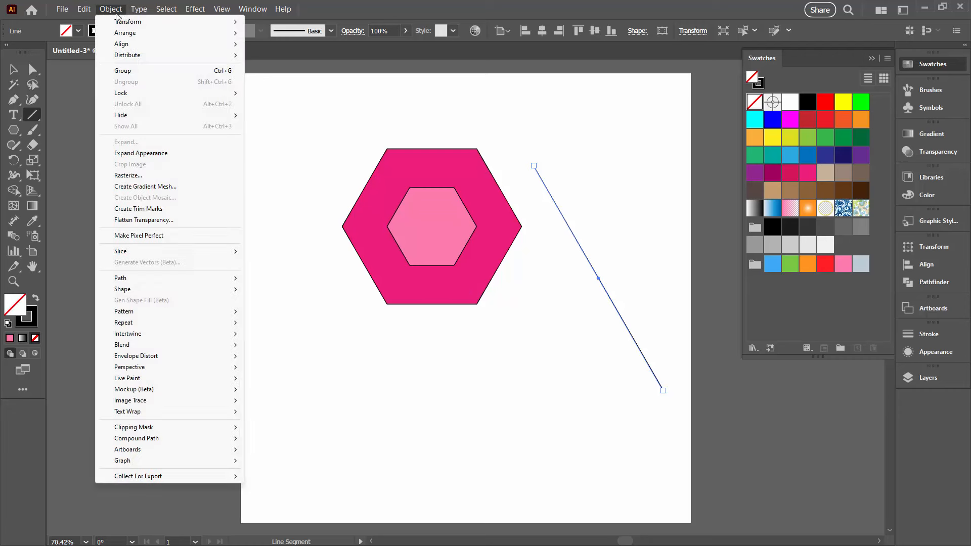
mouse_move(136, 26)
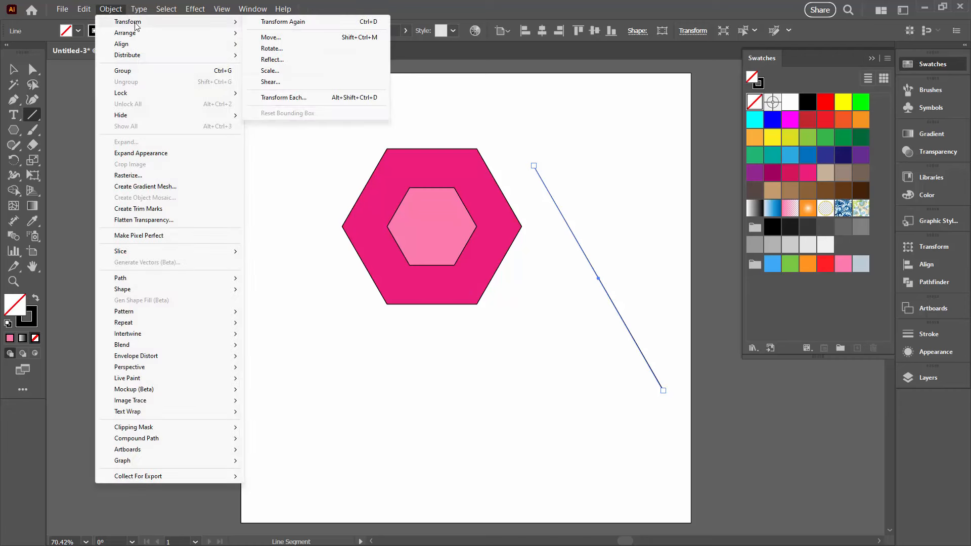
left_click(271, 48)
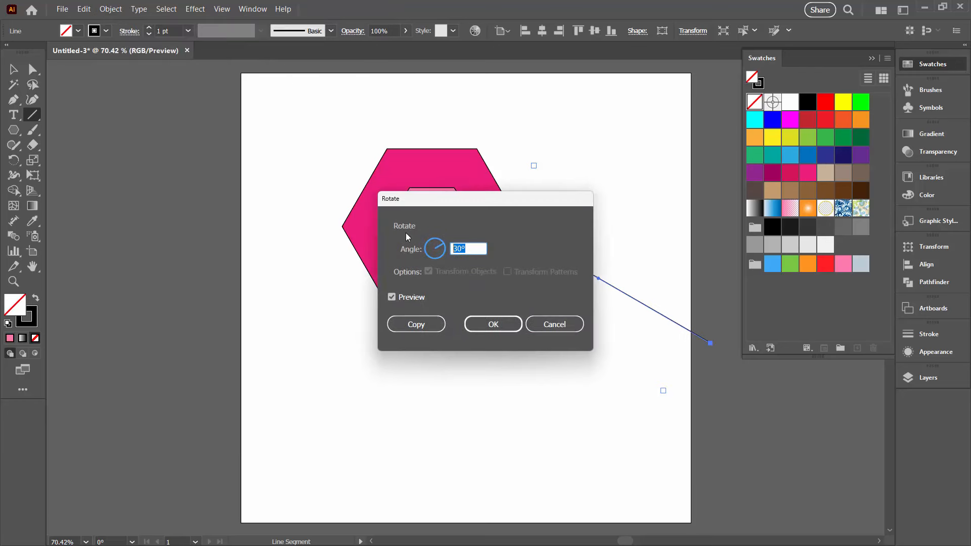
type("60")
left_click(411, 325)
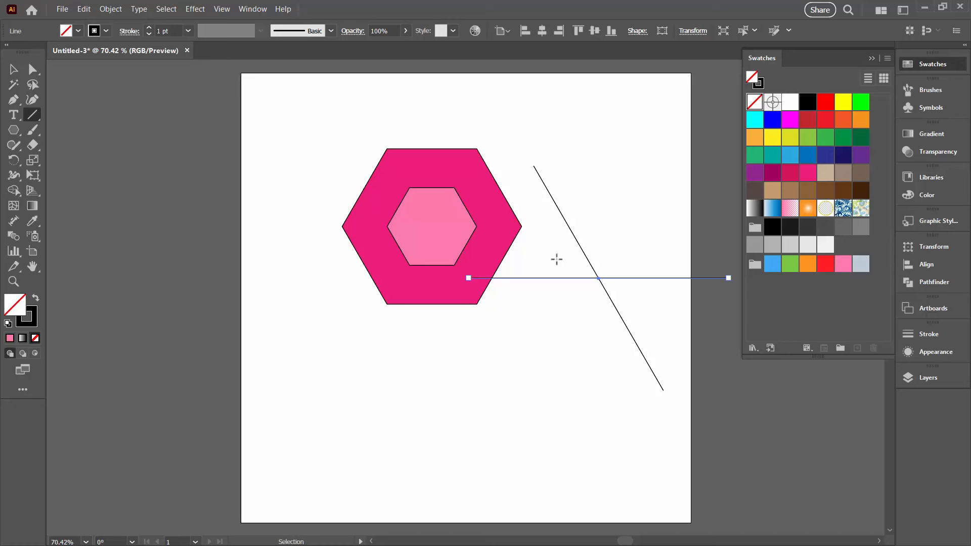
key("ctrl+d")
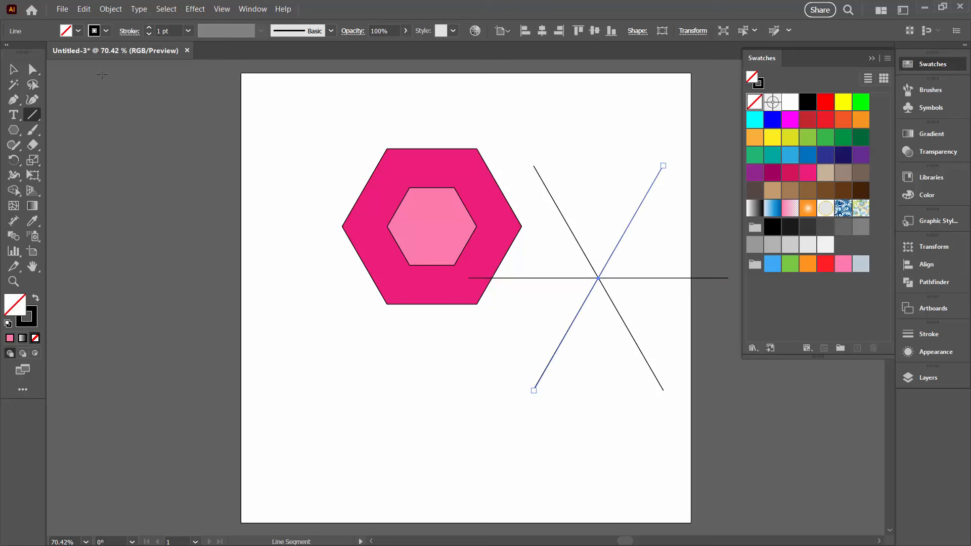
Align both hexagons and the three lines to their common horizontal and vertical centers, and move the artwork toward the artboard's center
left_click(13, 69)
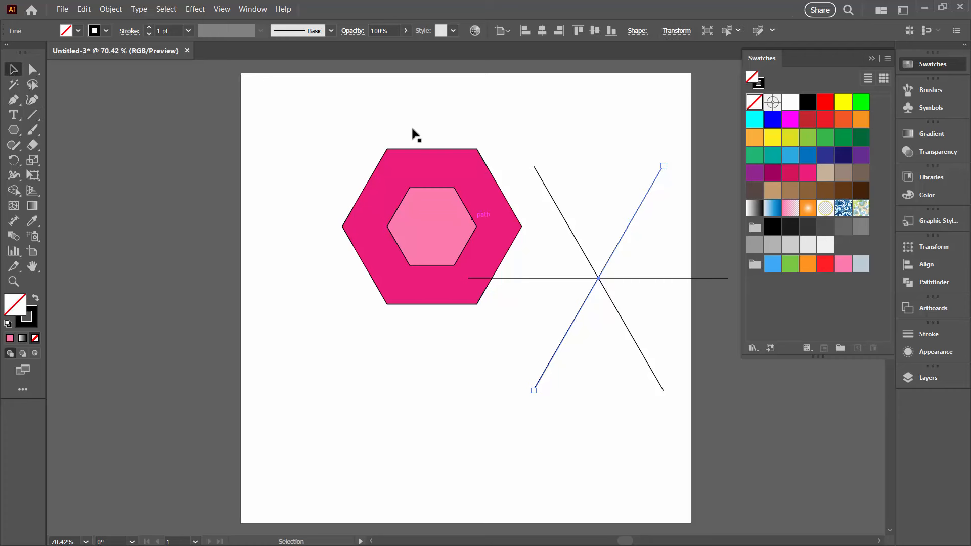
left_click_drag(383, 146, 733, 404)
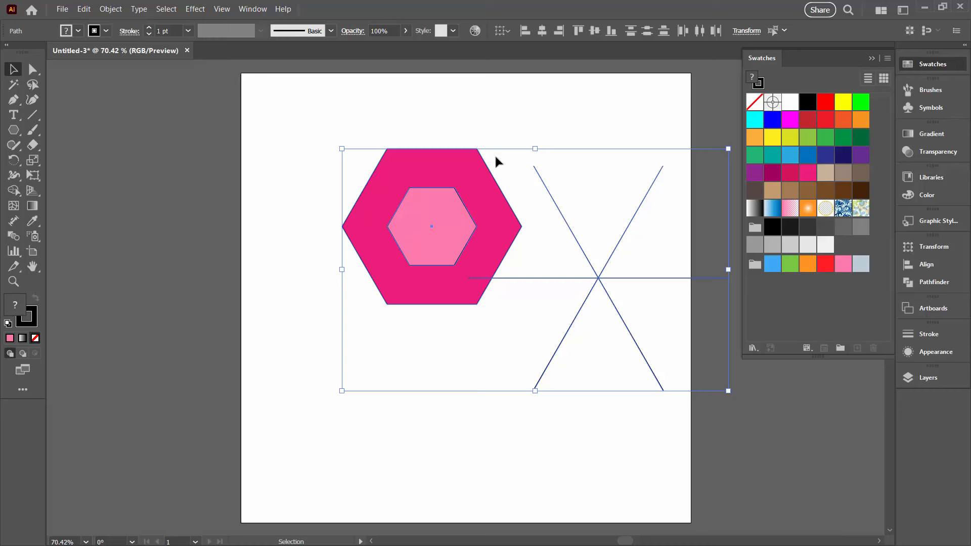
left_click(253, 12)
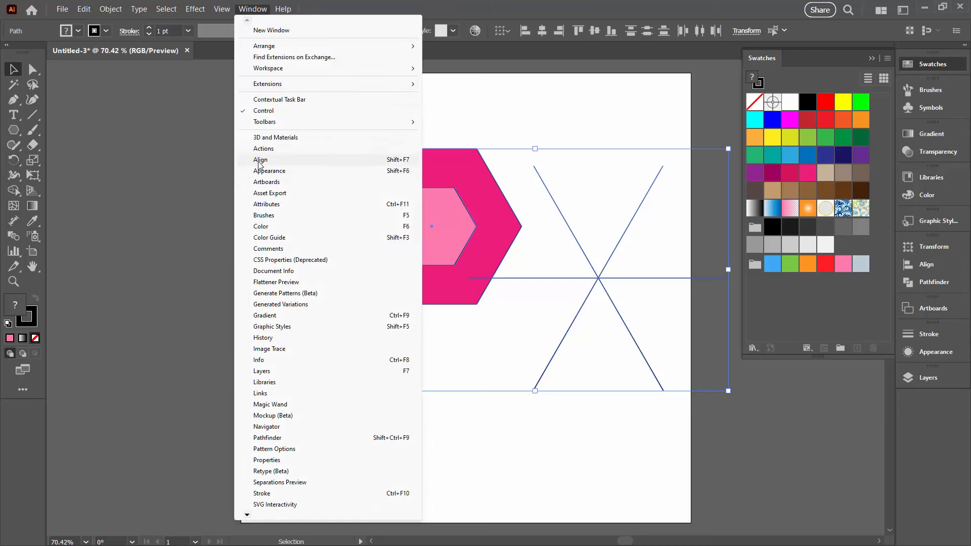
left_click(556, 14)
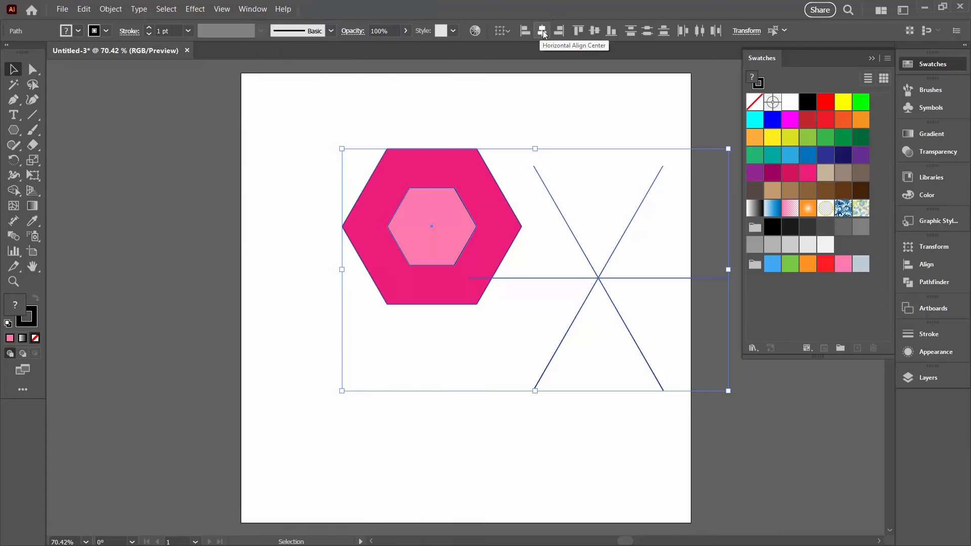
left_click(542, 30)
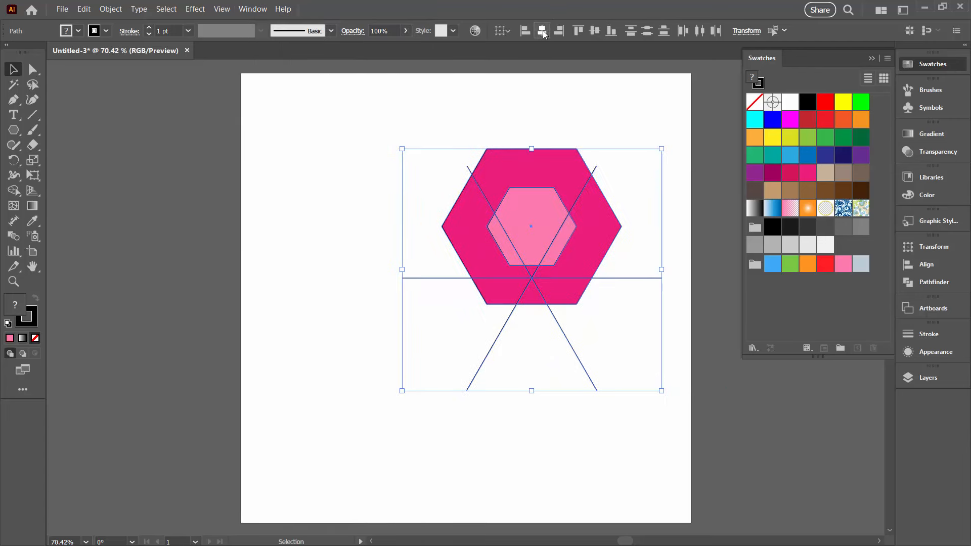
left_click(595, 30)
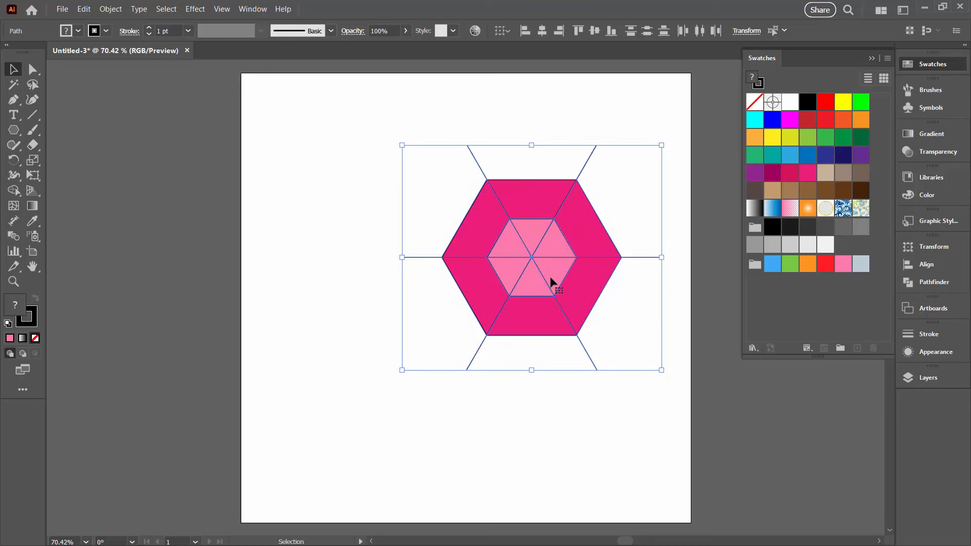
left_click_drag(550, 278, 481, 283)
left_click(610, 299)
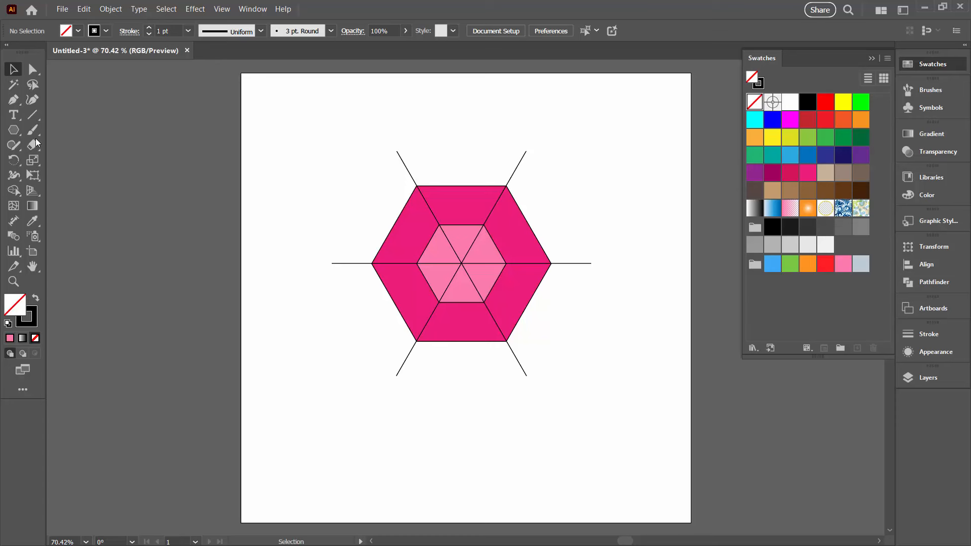
Select all the artwork and remove the six line ends outside the large hexagon with the Shape Builder tool
left_click(12, 191)
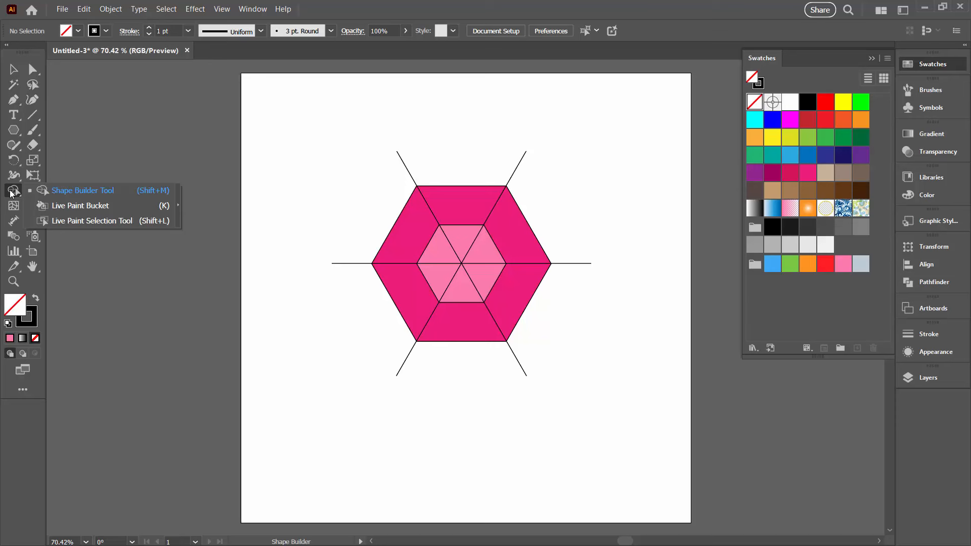
left_click(13, 70)
left_click_drag(295, 103, 600, 397)
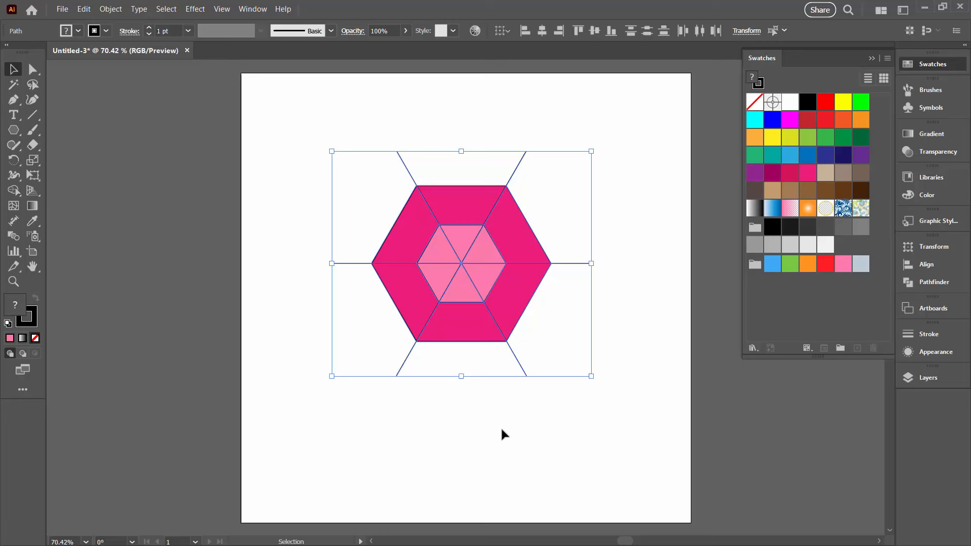
left_click(13, 191)
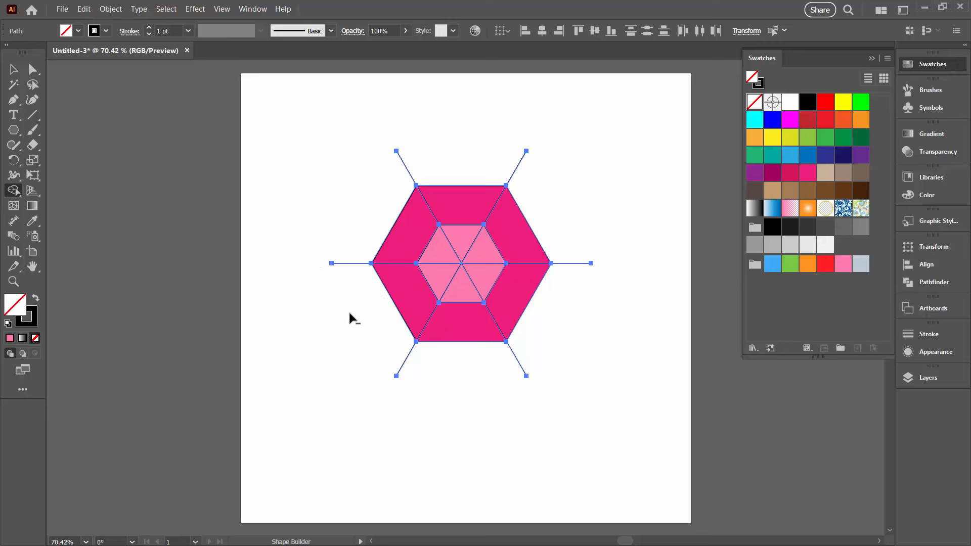
left_click(406, 359, "alt")
left_click(351, 263, "alt")
left_click(405, 167, "alt")
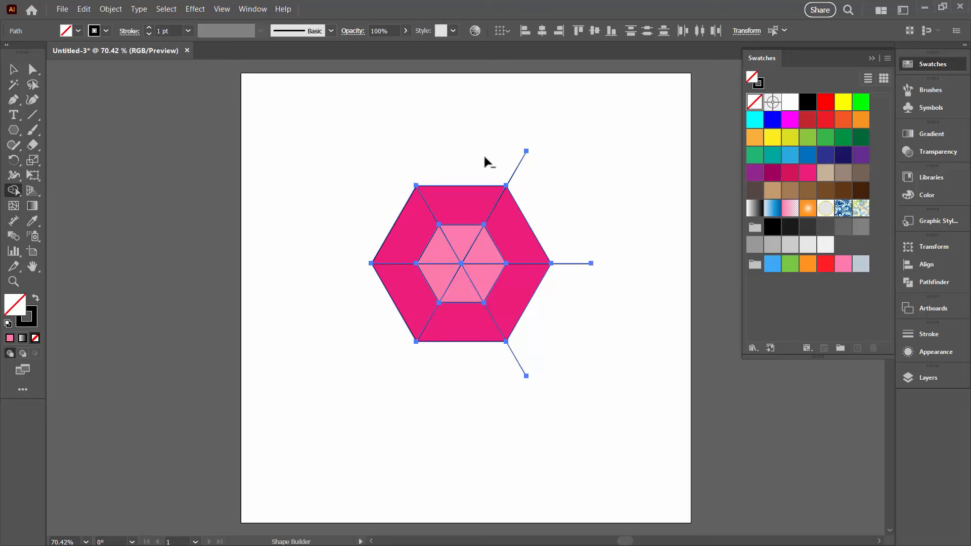
left_click(517, 168, "alt")
left_click(566, 263, "alt")
left_click(521, 360, "alt")
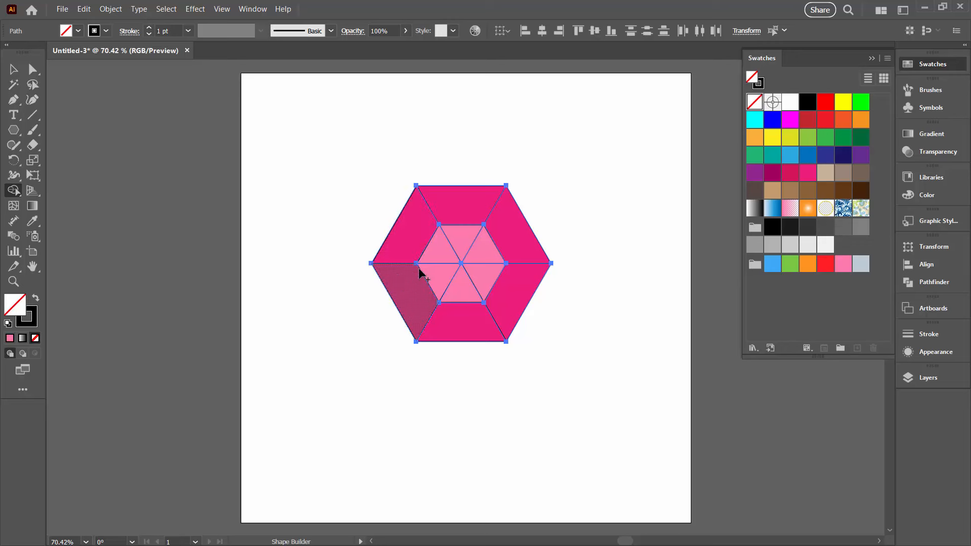
Merge the six outer ring sections in adjacent pairs into three chevrons: left, upper right and lower right
left_click_drag(402, 253, 407, 291)
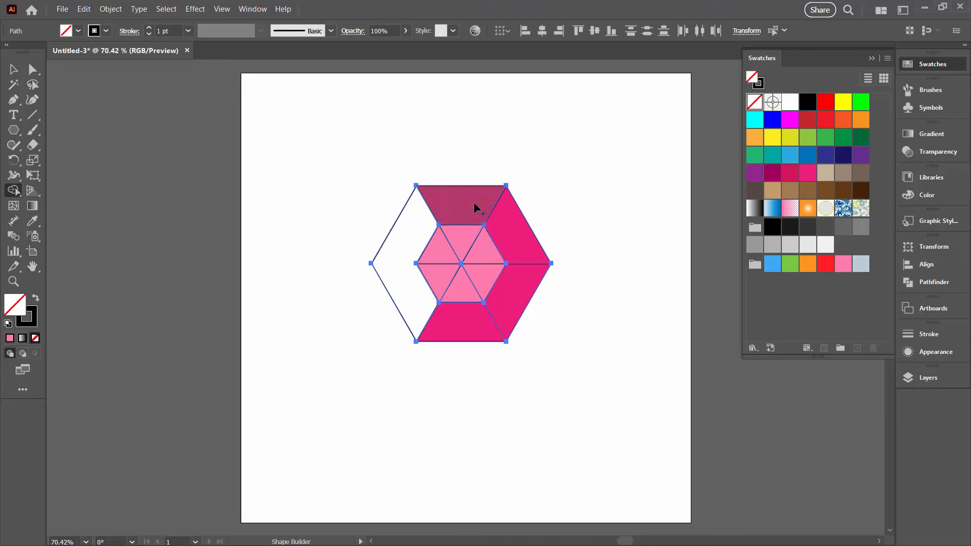
mouse_move(480, 215)
left_mouse_down()
mouse_move(505, 219)
mouse_move(505, 239)
left_mouse_up()
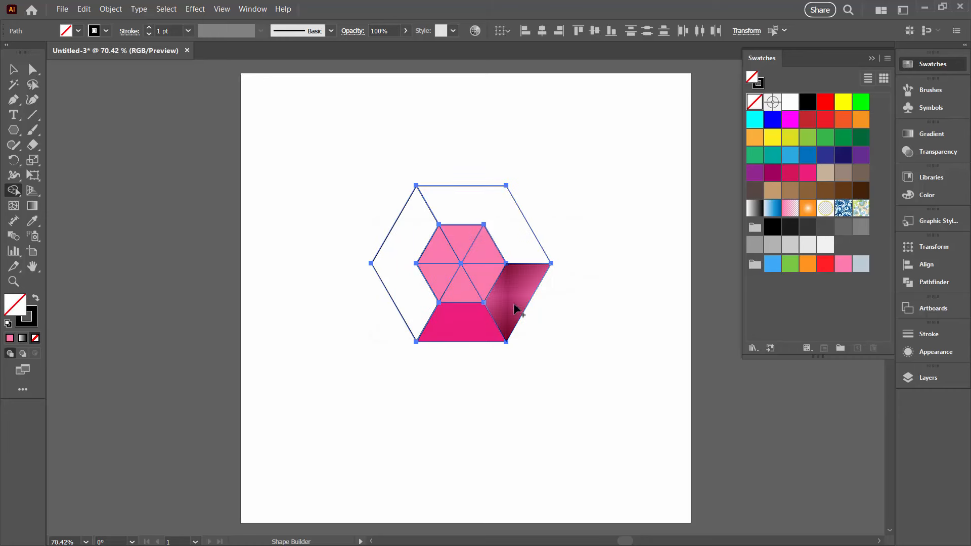
mouse_move(514, 309)
left_mouse_down()
mouse_move(502, 320)
mouse_move(455, 325)
mouse_move(468, 325)
left_mouse_up()
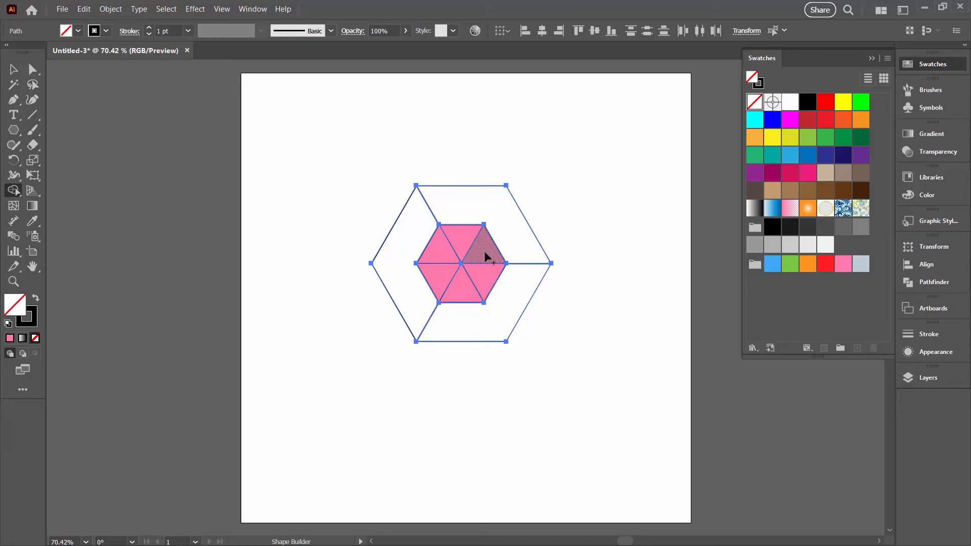
Merge the inner hexagon's six triangles in adjacent pairs into three rhombi: right, upper left and lower left, and deselect the artwork
left_click_drag(484, 270, 485, 282)
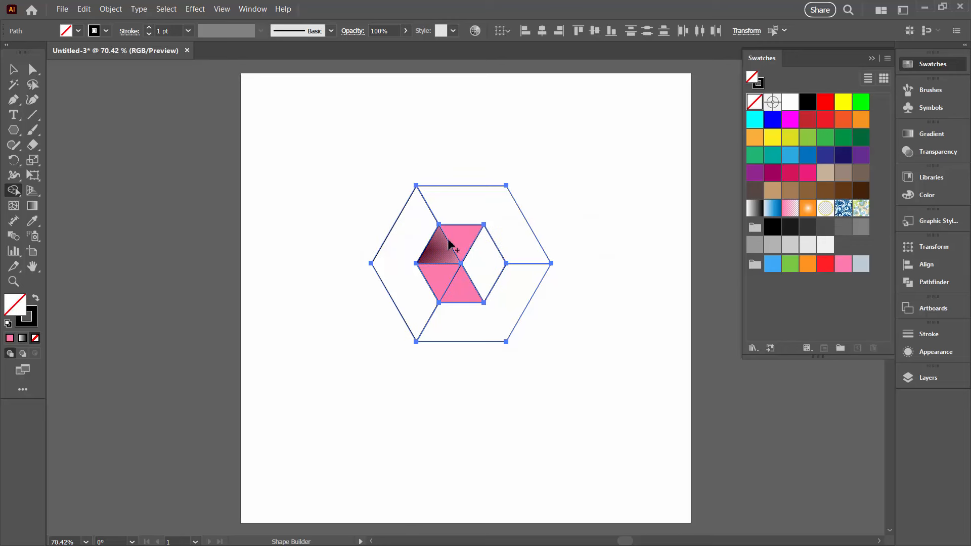
mouse_move(461, 240)
left_mouse_down()
mouse_move(437, 257)
mouse_move(461, 297)
mouse_move(438, 298)
left_mouse_up()
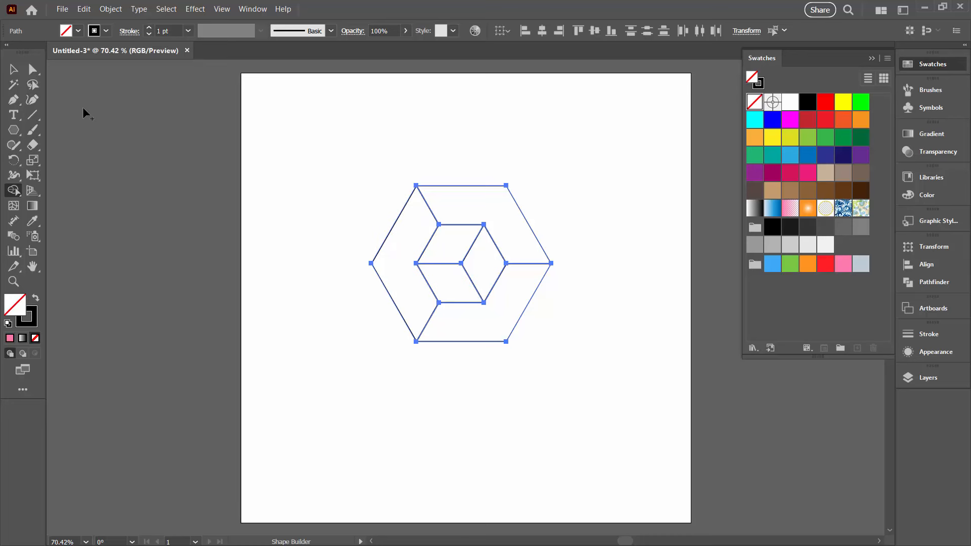
left_click(13, 70)
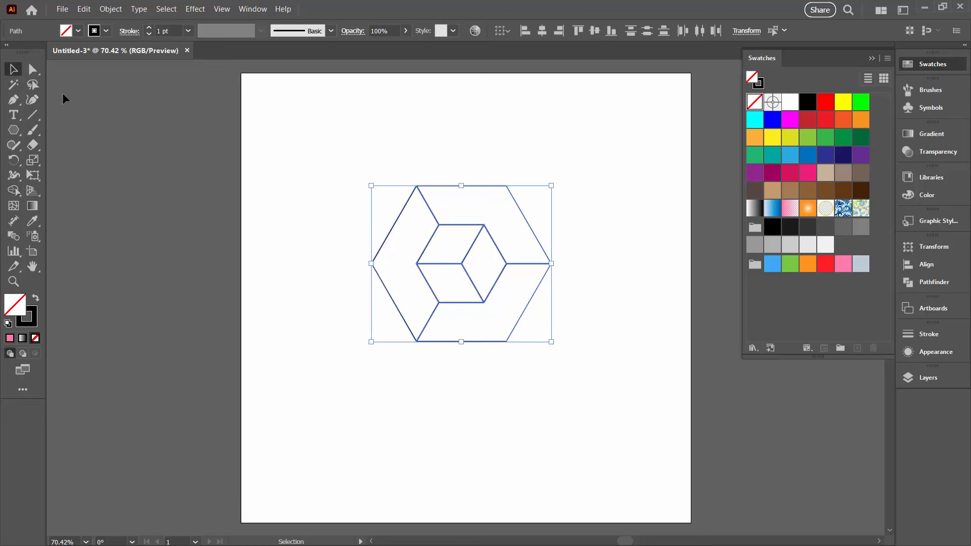
left_click(317, 210)
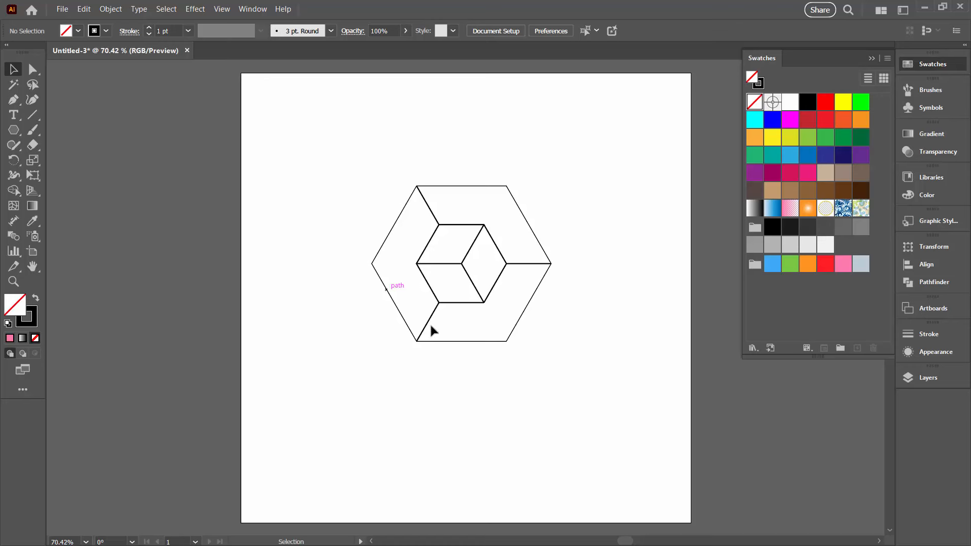
Align the strokes of all the shapes to the center of their paths and deselect them
left_click_drag(321, 140, 587, 377)
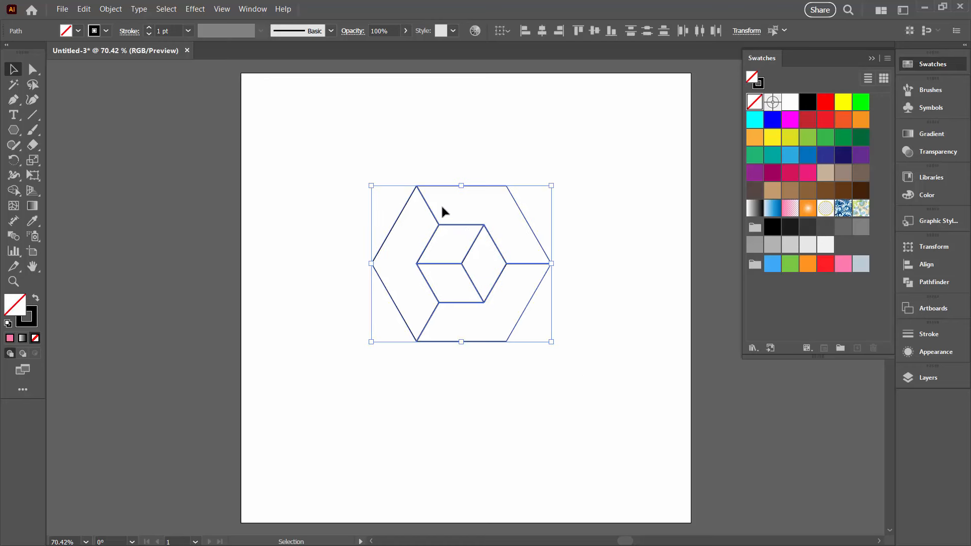
left_click(128, 31)
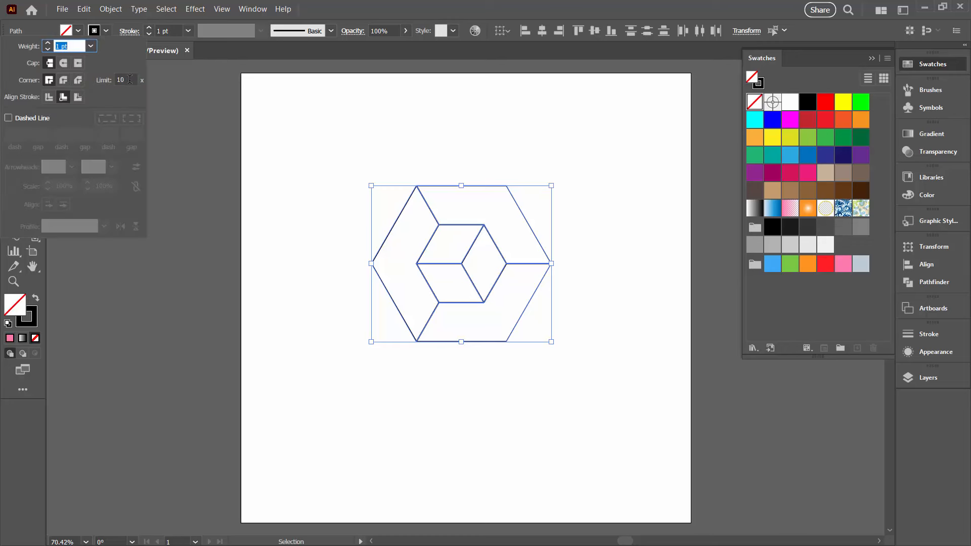
left_click(64, 97)
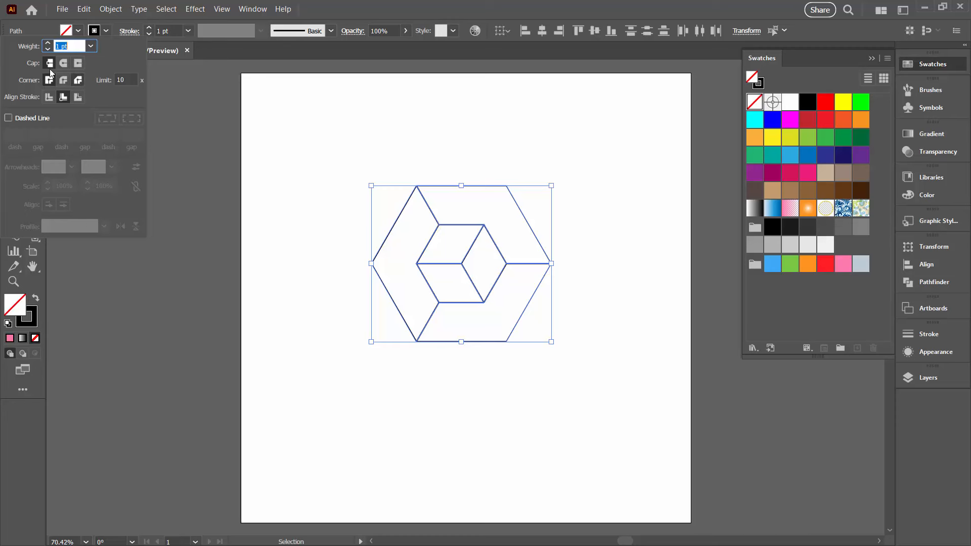
left_click(48, 97)
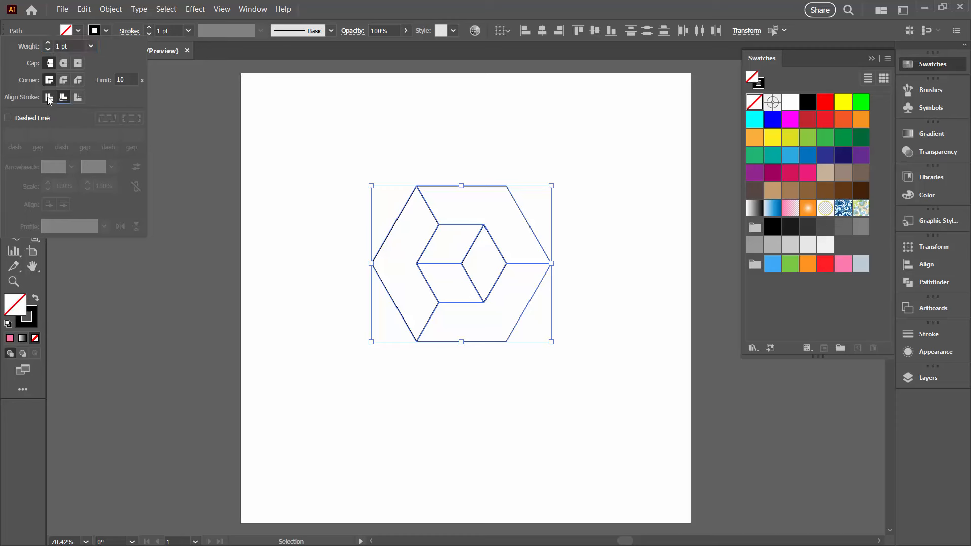
left_click(265, 218)
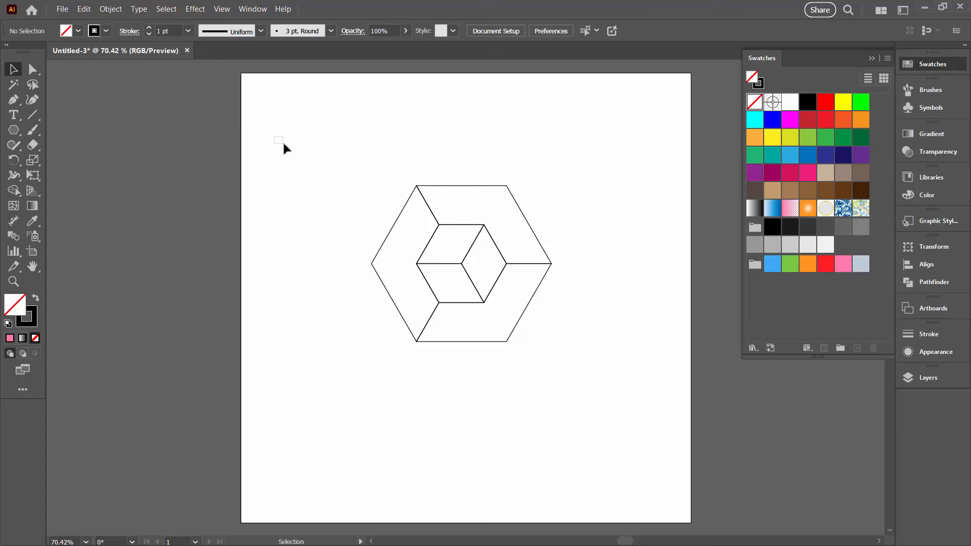
left_click_drag(283, 143, 283, 144)
Expand the layer to list its separate paths and float the Layers panel over the canvas
left_click(912, 378)
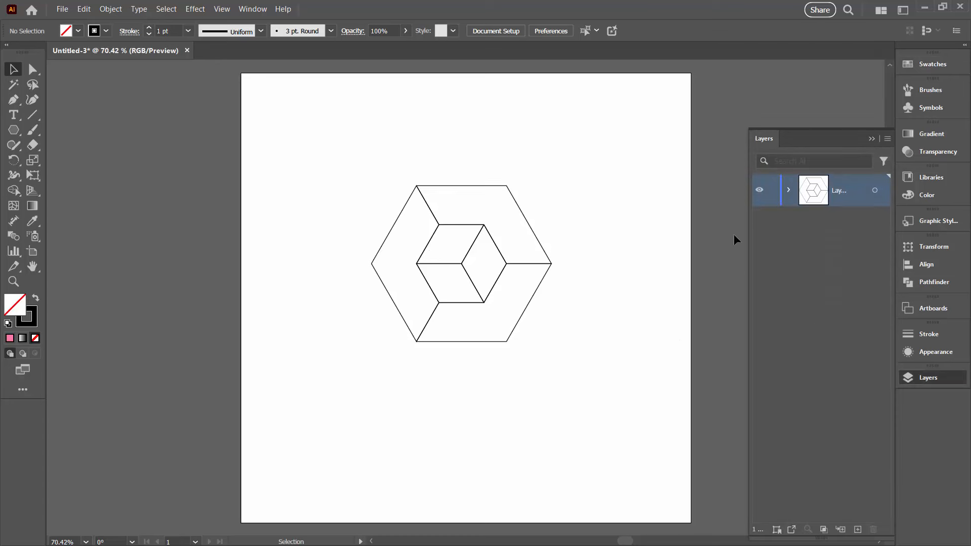
left_click(789, 190)
left_click_drag(770, 142, 669, 60)
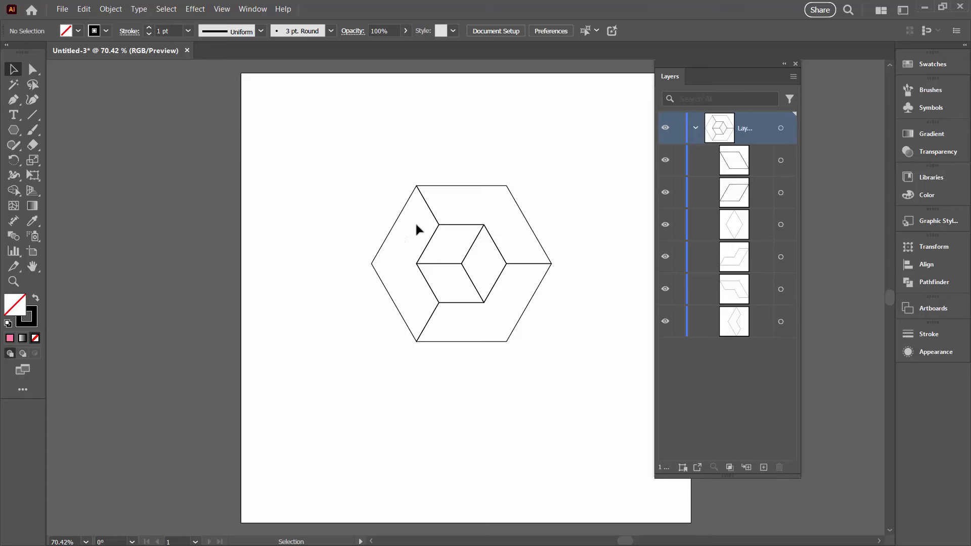
Fill the left chevron and the inner right rhombus with the dark magenta swatch
left_click(383, 249)
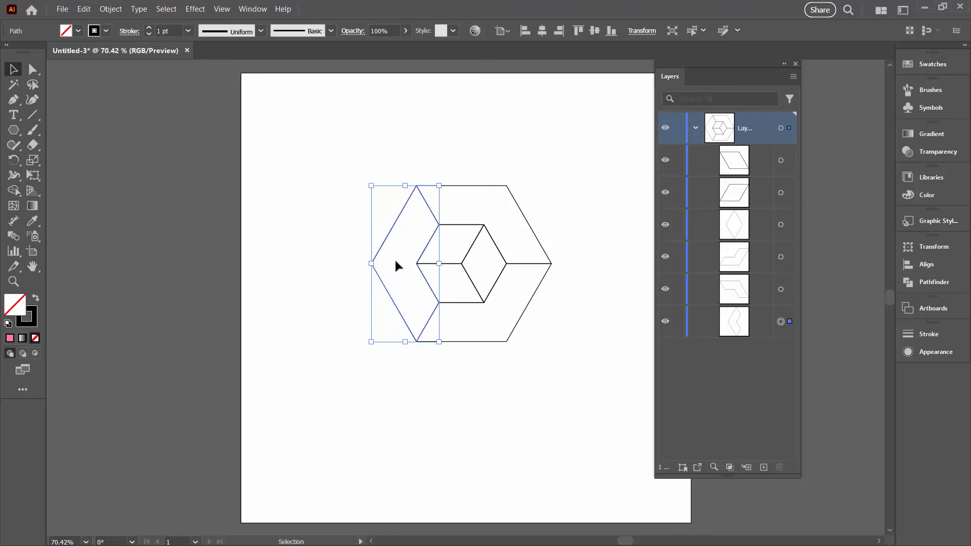
left_click(935, 67)
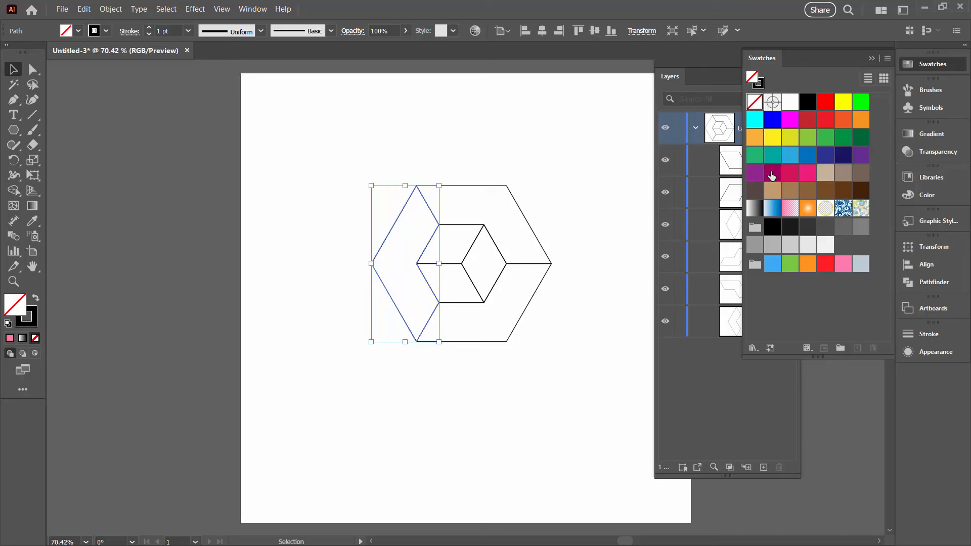
left_click(771, 174)
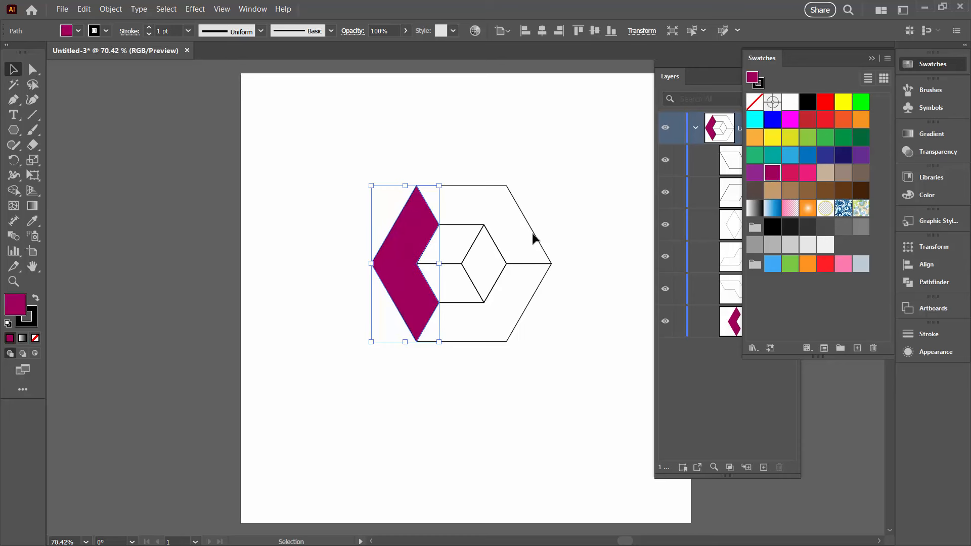
left_click(480, 268)
left_click(498, 277)
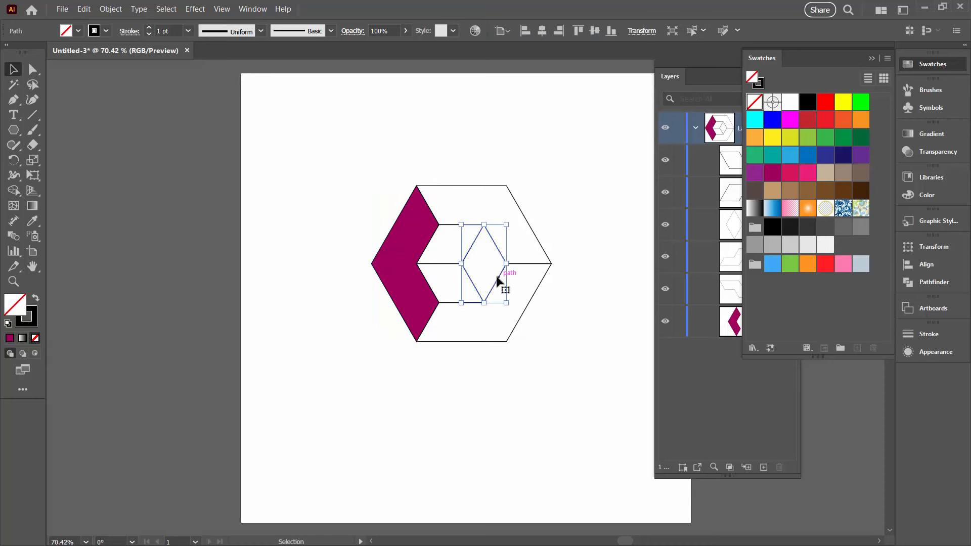
left_click(773, 173)
Fill the upper-right chevron with the bright pink swatch and sample that color onto the inner lower-left rhombus with the Eyedropper
left_click(474, 191)
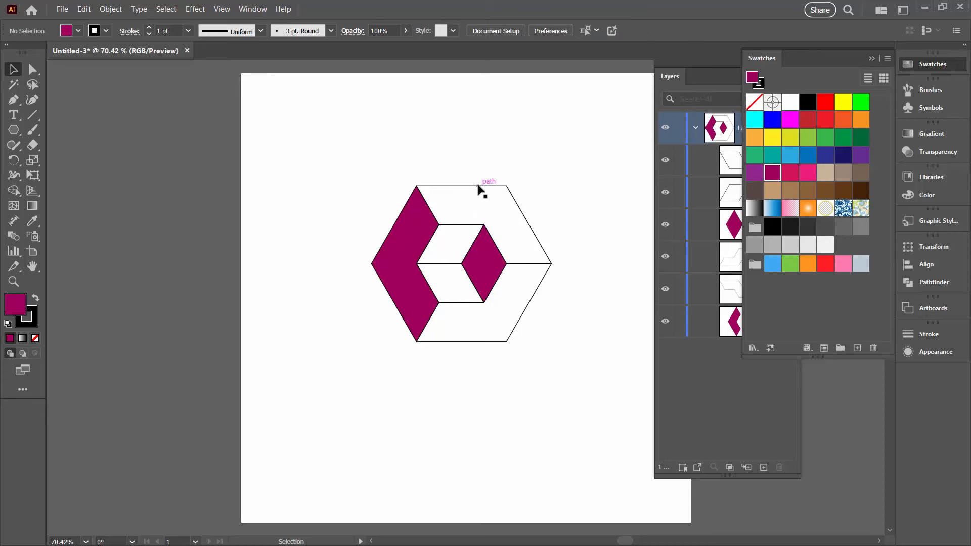
left_click(482, 186)
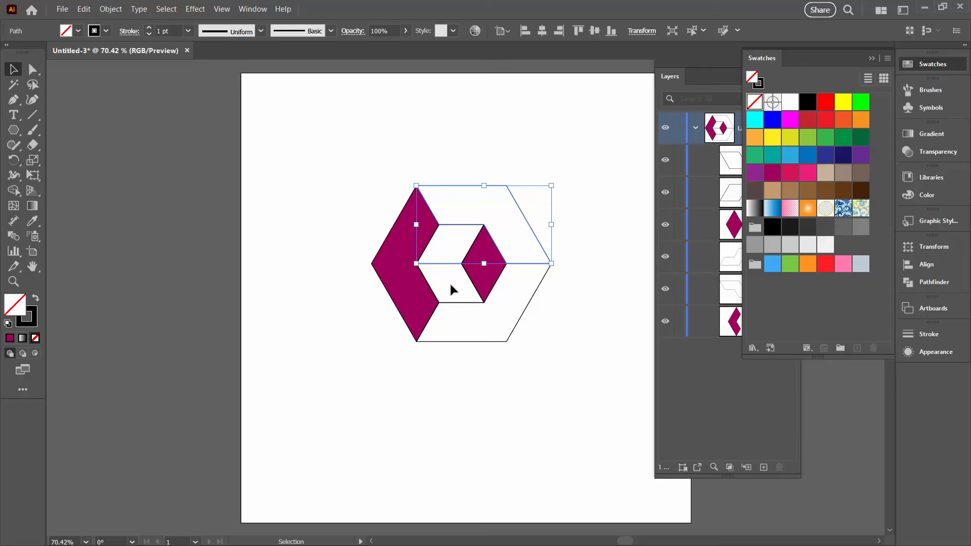
left_click(807, 172)
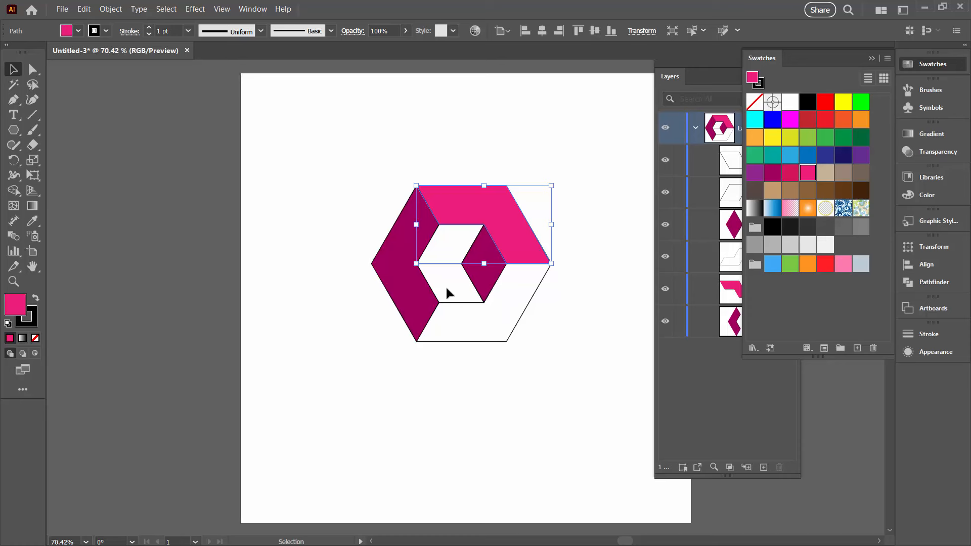
left_click(454, 301)
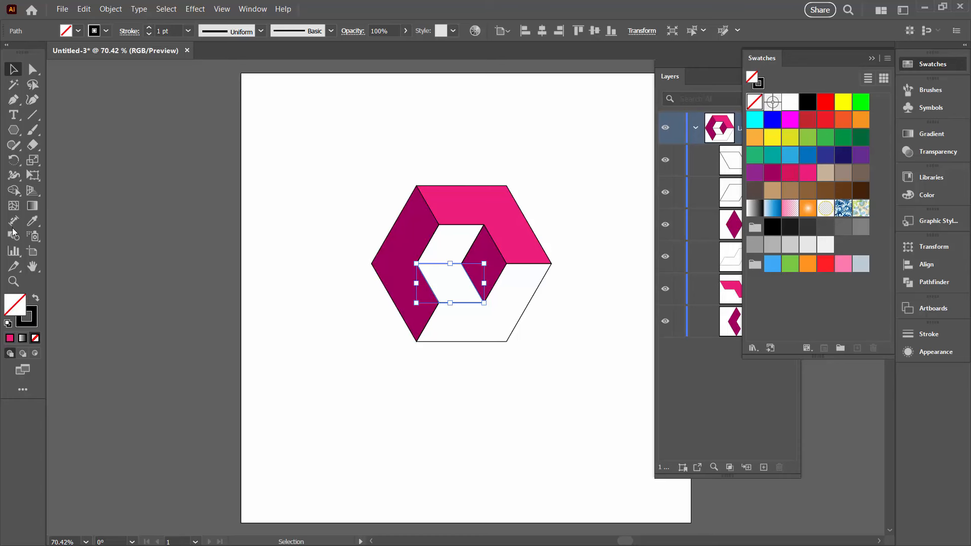
left_click(32, 221)
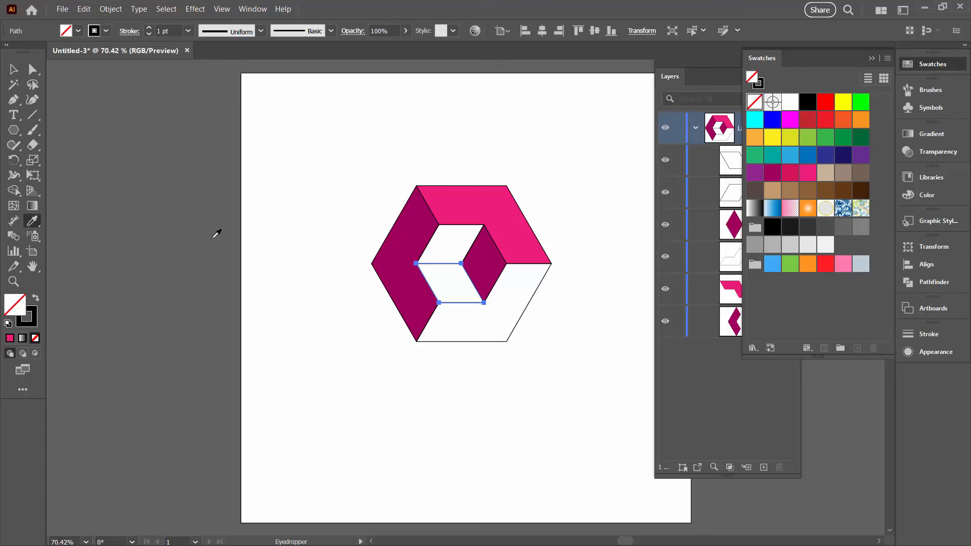
left_click(499, 197)
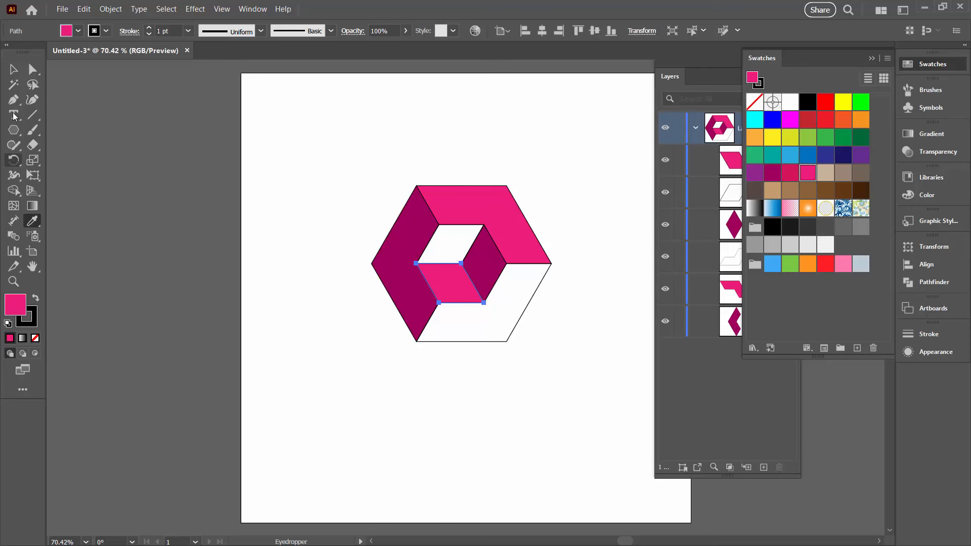
Fill the lower-right chevron with the crimson swatch and sample that color onto the inner upper-left rhombus with the Eyedropper
left_click(13, 70)
left_click(522, 357)
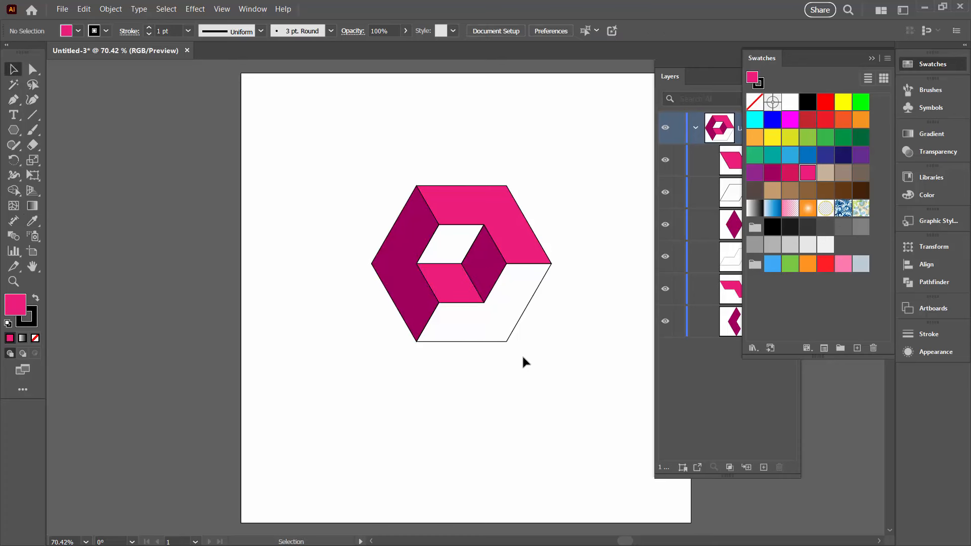
left_click(498, 339)
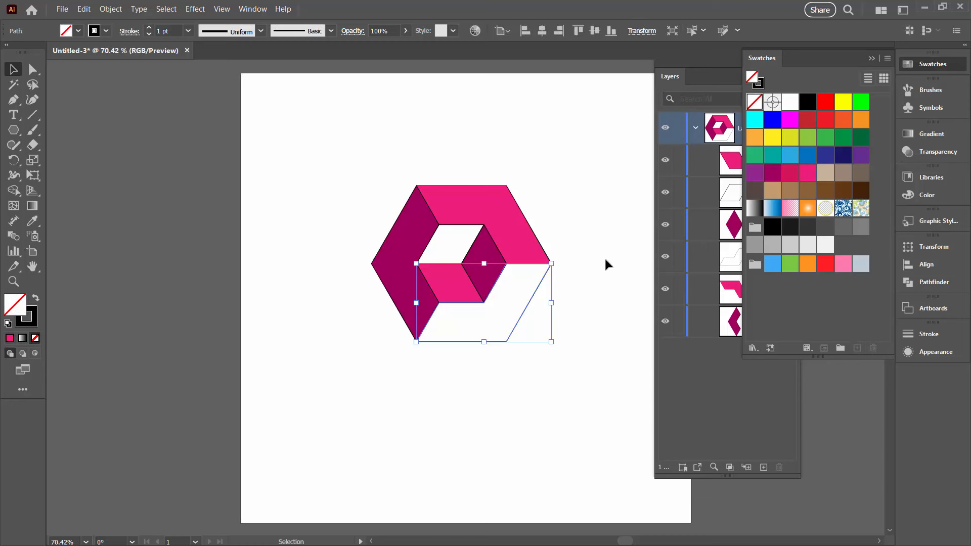
left_click(788, 174)
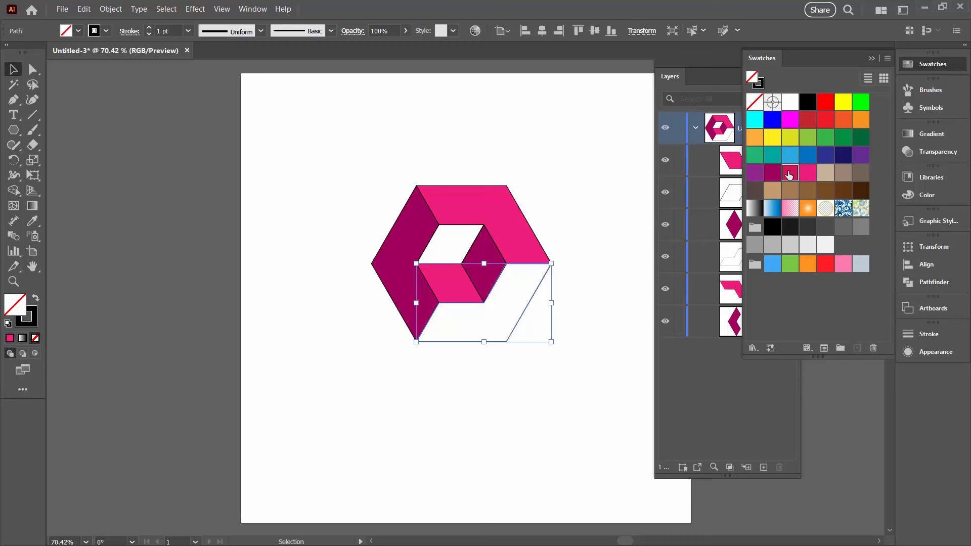
left_click(467, 384)
left_click(469, 250)
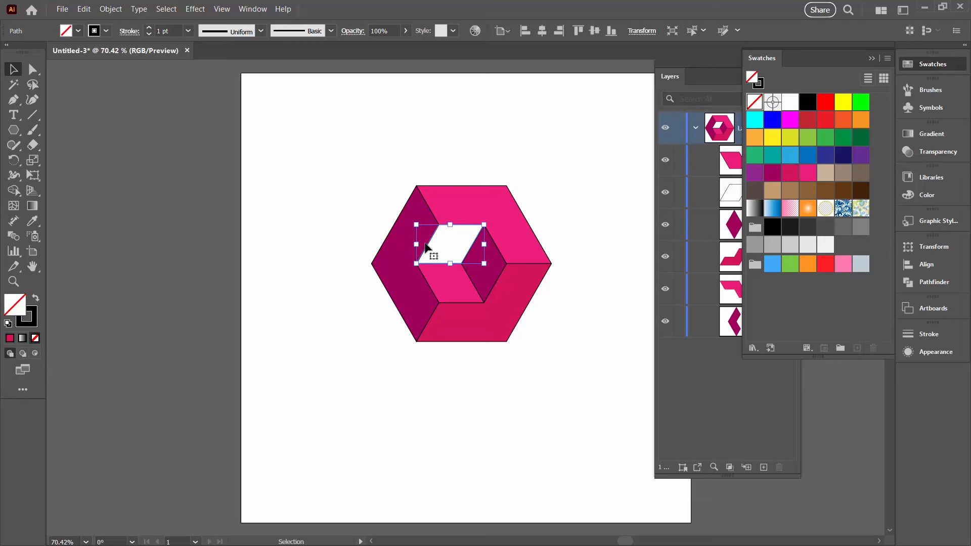
key("i")
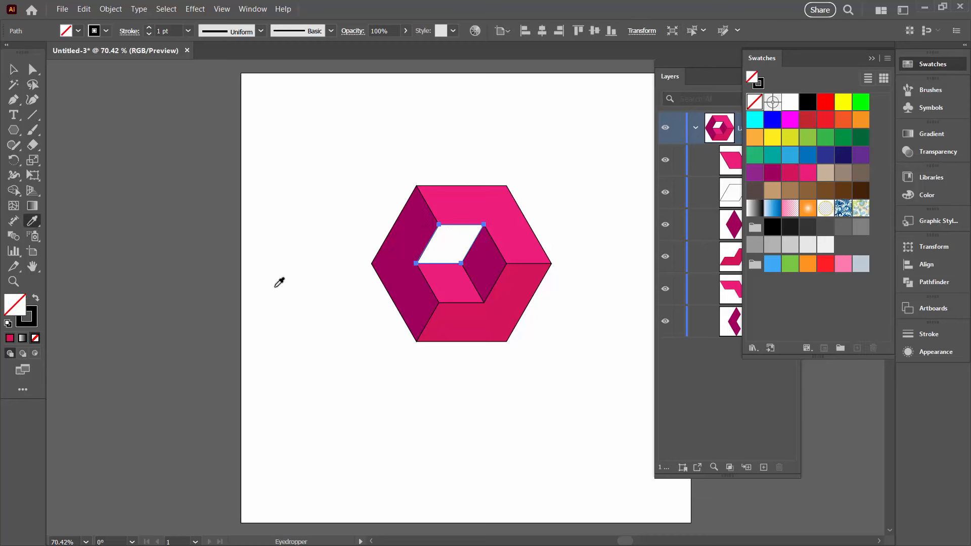
left_click(486, 331)
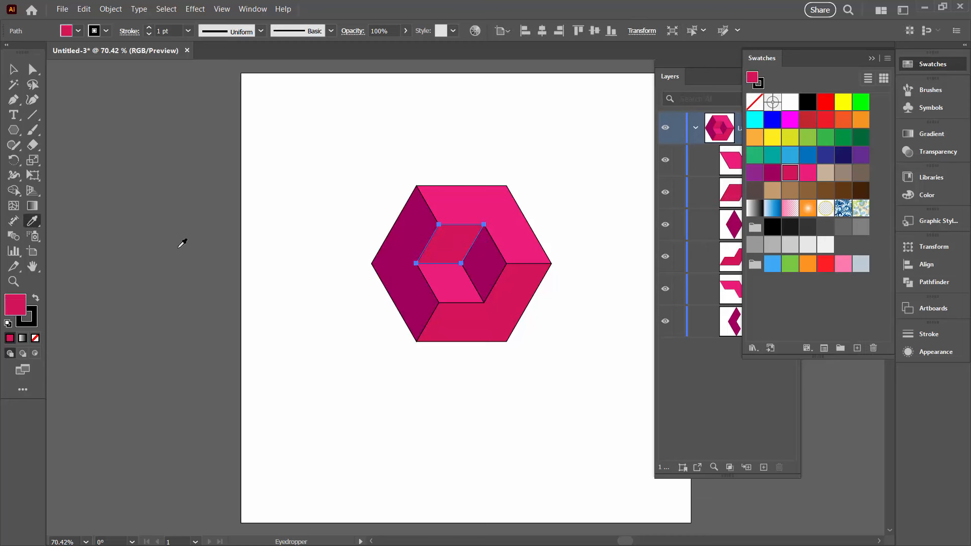
Deselect the artwork, collapse the Swatches panel and move the Layers panel clear of the artboard
key("v")
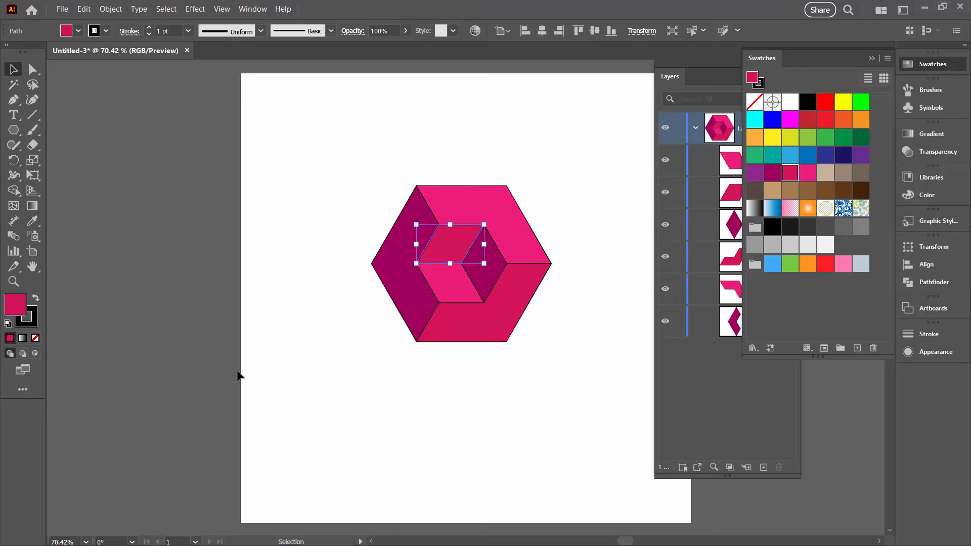
left_click(335, 387)
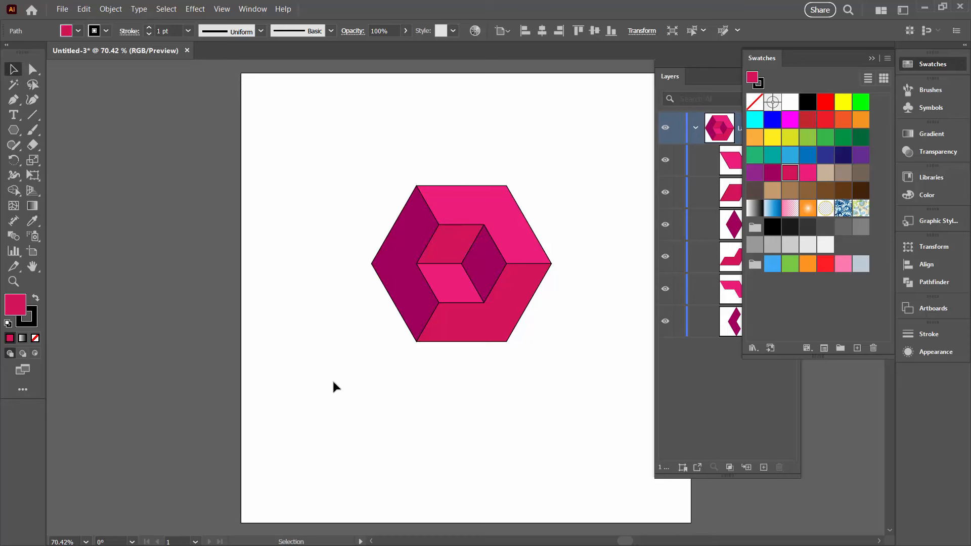
left_click(870, 59)
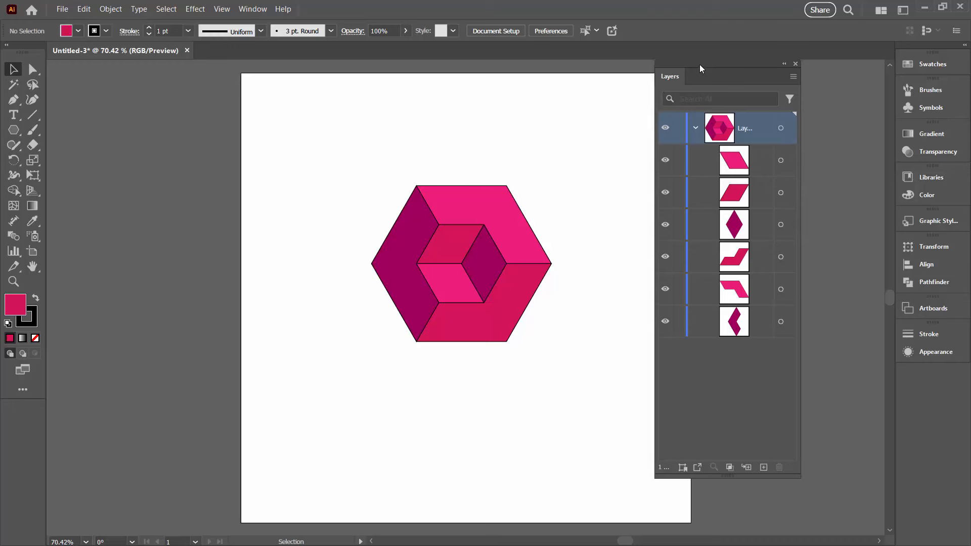
left_click_drag(699, 65, 786, 94)
Select all pieces of the hexagon and make a new pattern from them
left_click_drag(347, 144, 618, 408)
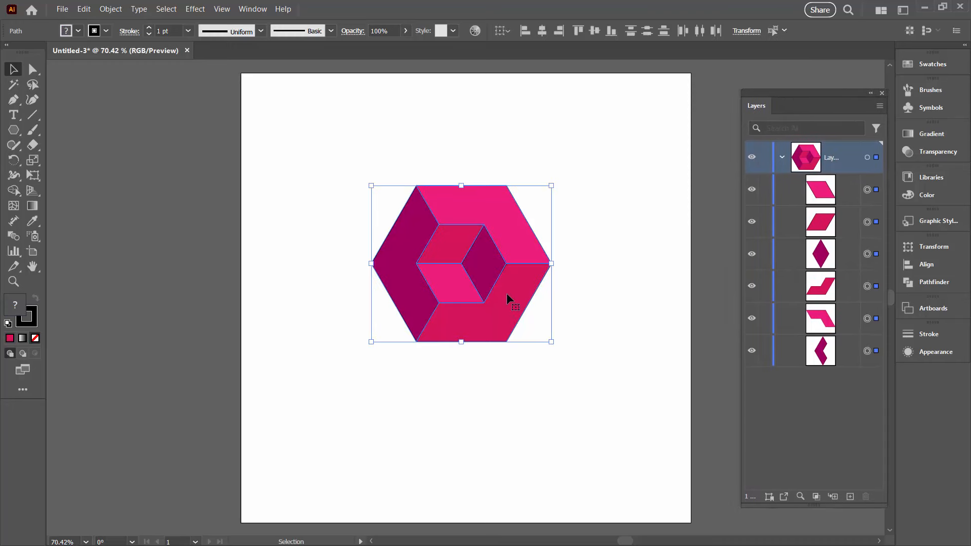
left_click(110, 9)
mouse_move(162, 310)
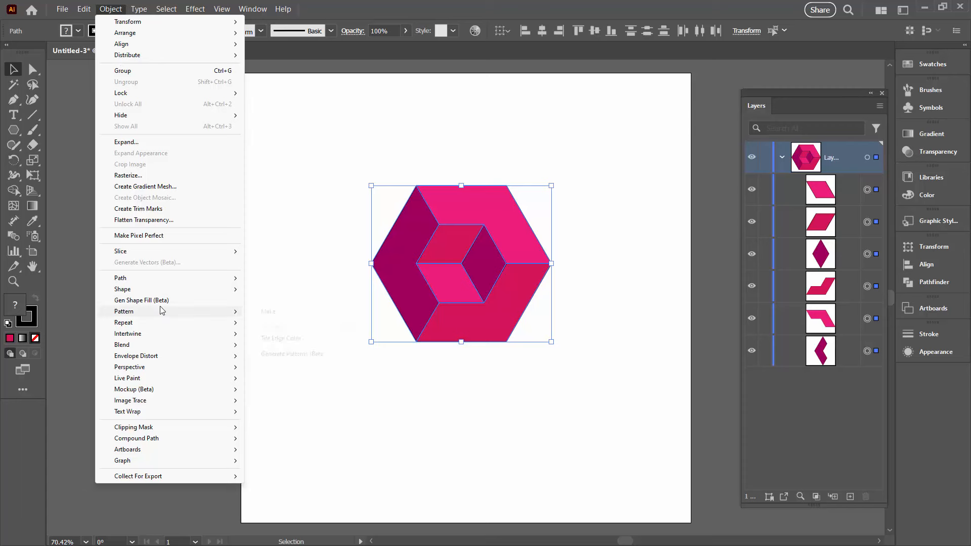
left_click(267, 312)
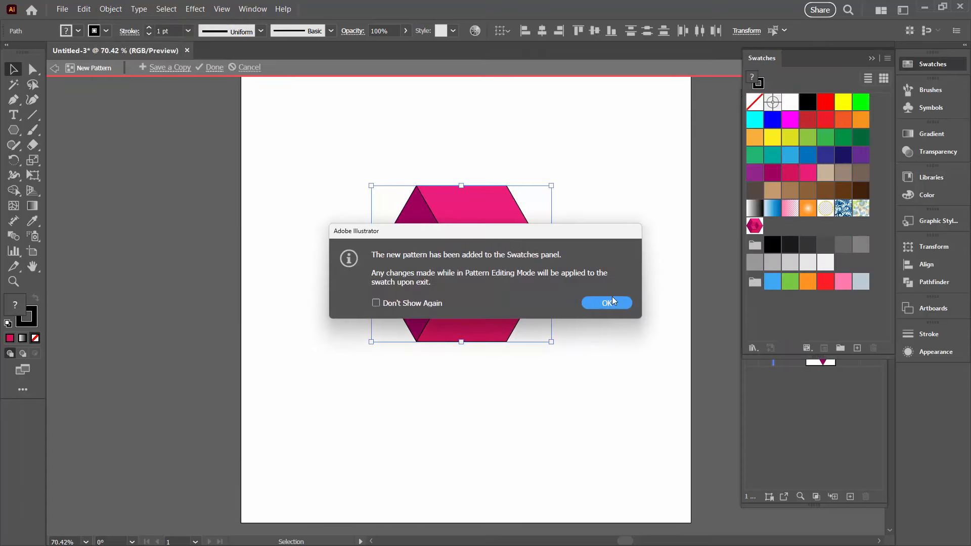
left_click(616, 303)
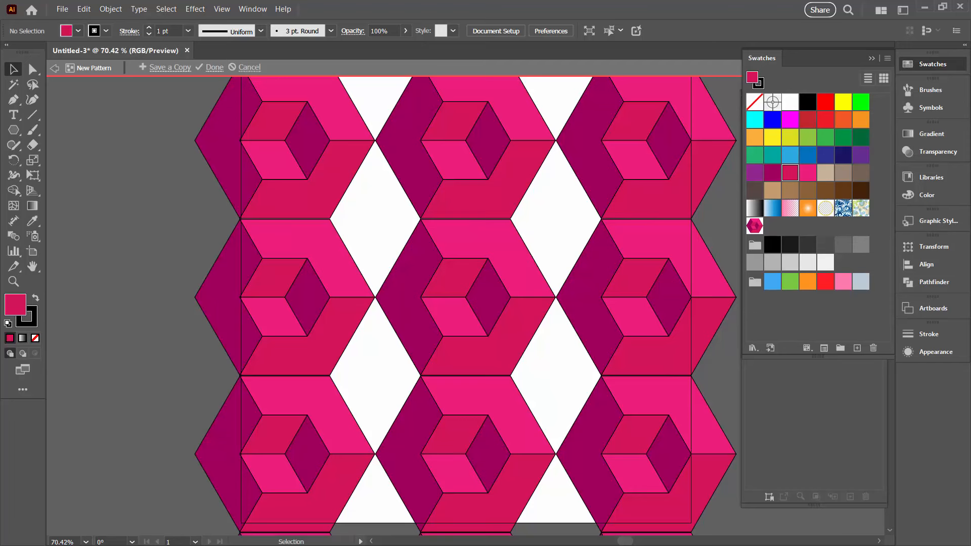
Place the Pattern Options panel beside the artboard and set the tile type to Hex by Column
left_click_drag(227, 205, 92, 143)
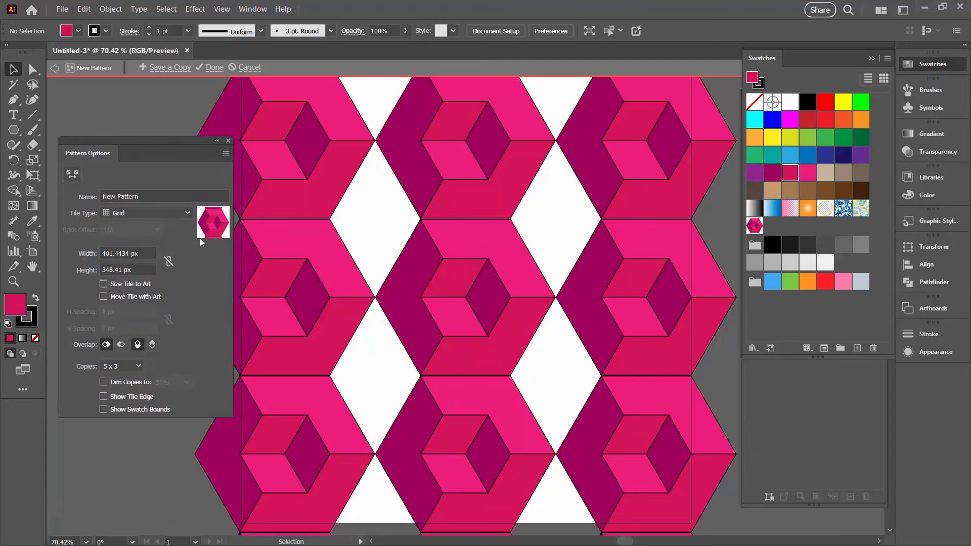
left_click(189, 213)
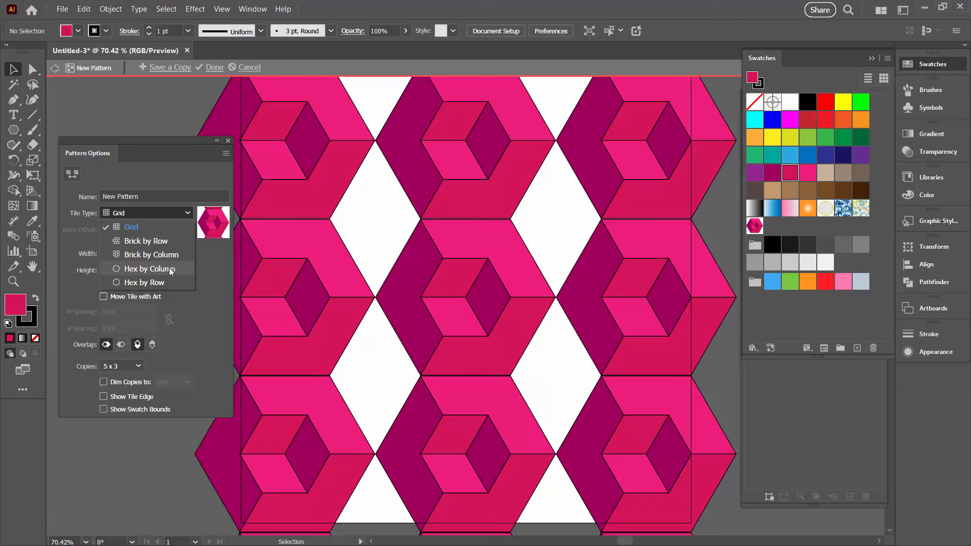
left_click(171, 272)
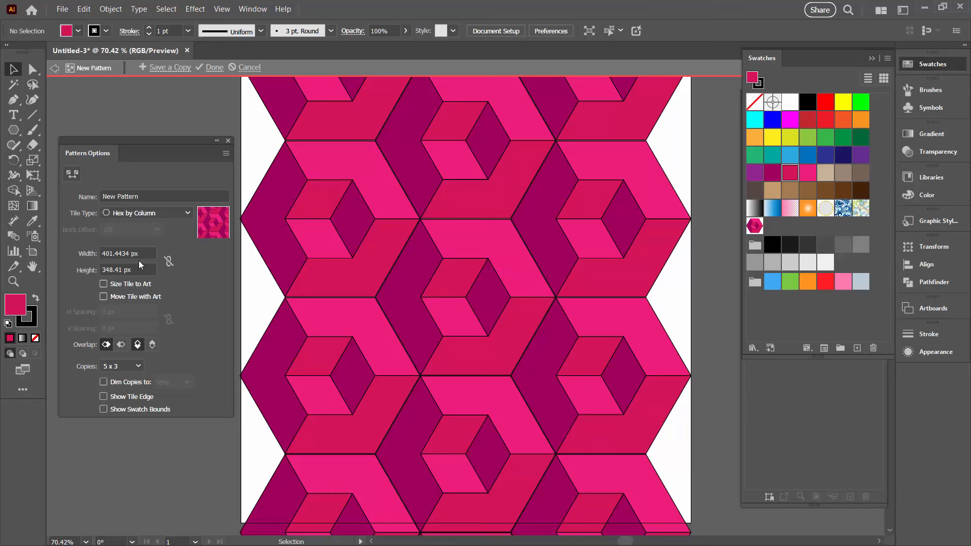
Set the pattern tile's width to 400 px and its height to 346 px, keeping the two dimensions unlinked
left_click(169, 261)
left_click(169, 262)
left_click(145, 254)
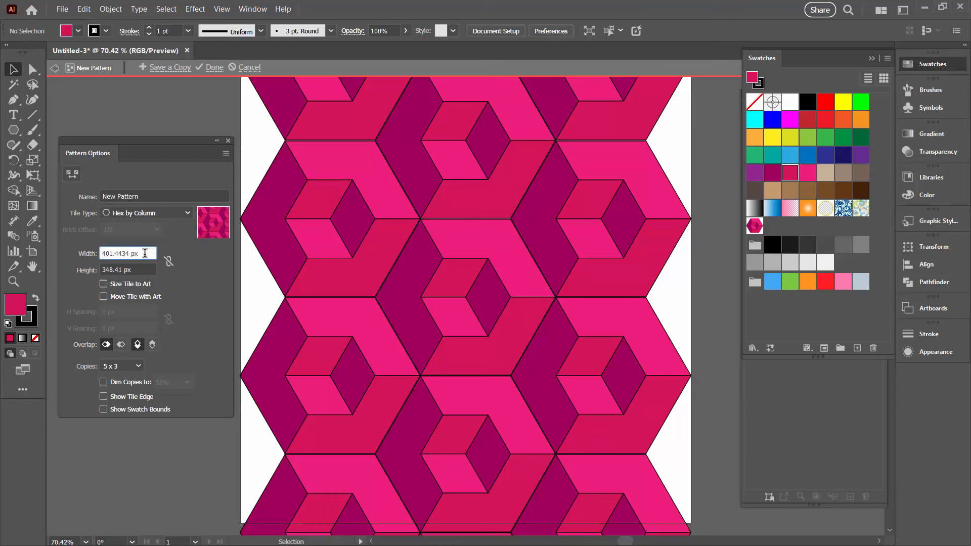
key("Down")
key("Down")
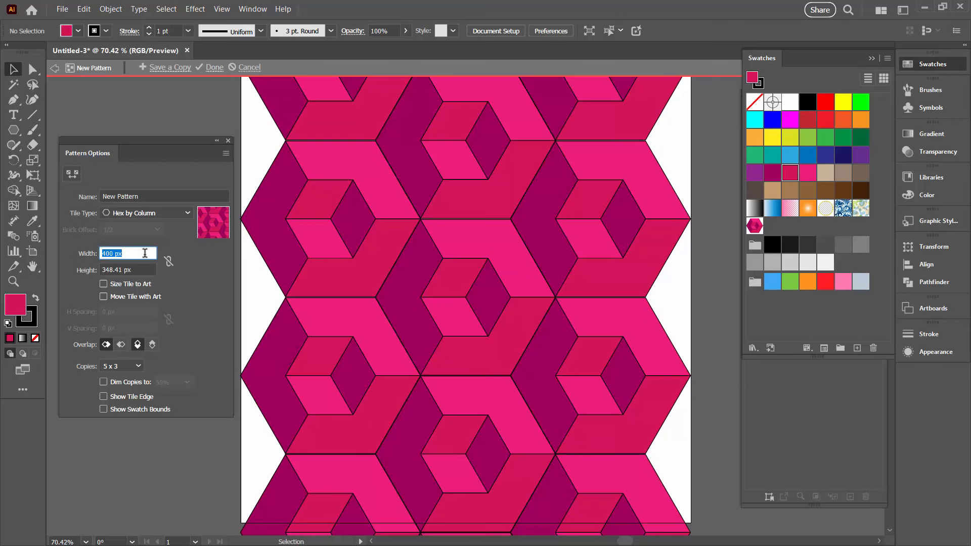
left_click(136, 270)
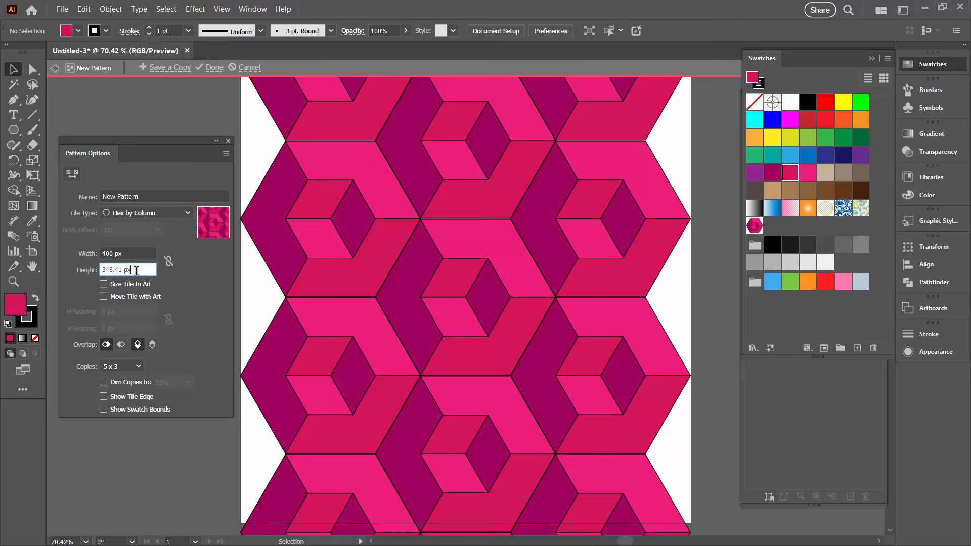
key("Down")
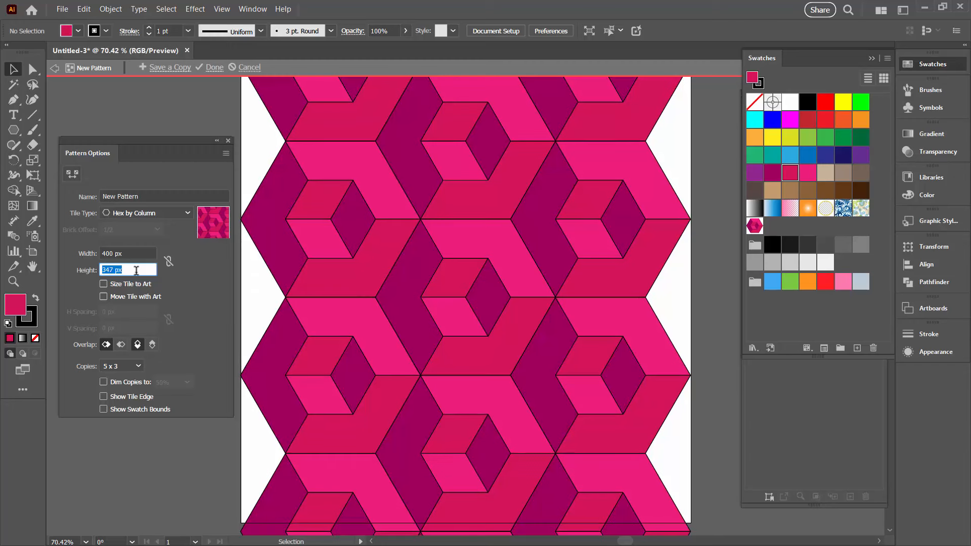
key("Down")
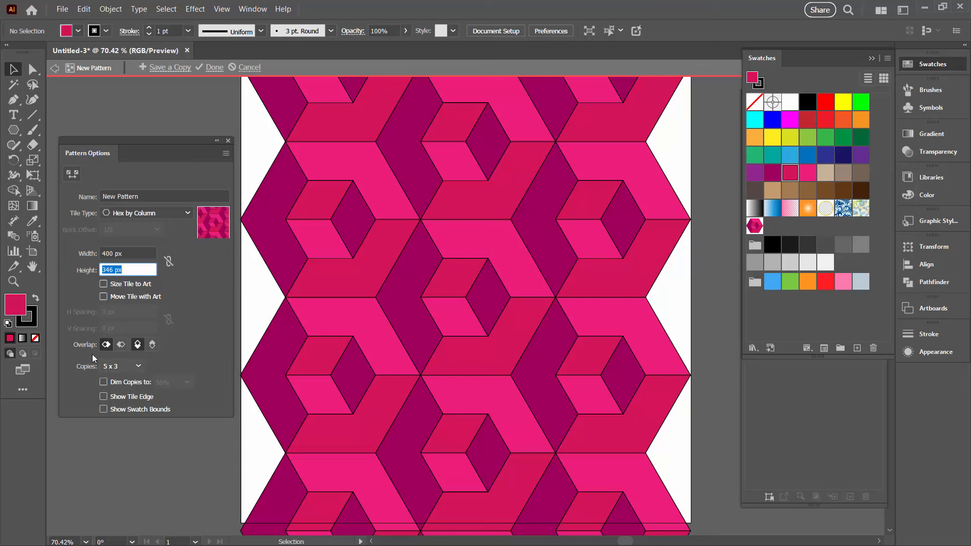
Set the pattern preview to 9 x 9 copies and finish editing the pattern
left_click(127, 368)
left_click(132, 246)
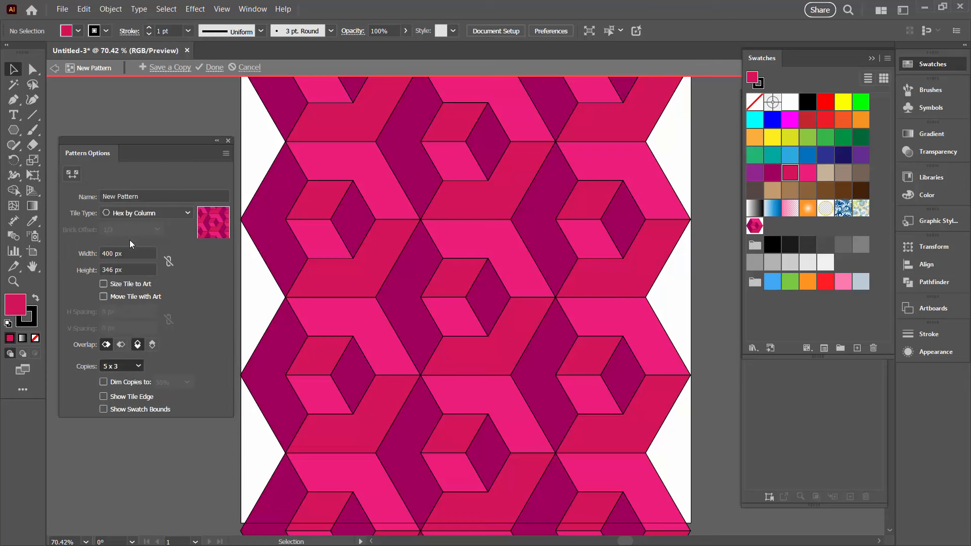
left_click(13, 281)
left_click(468, 258, "alt")
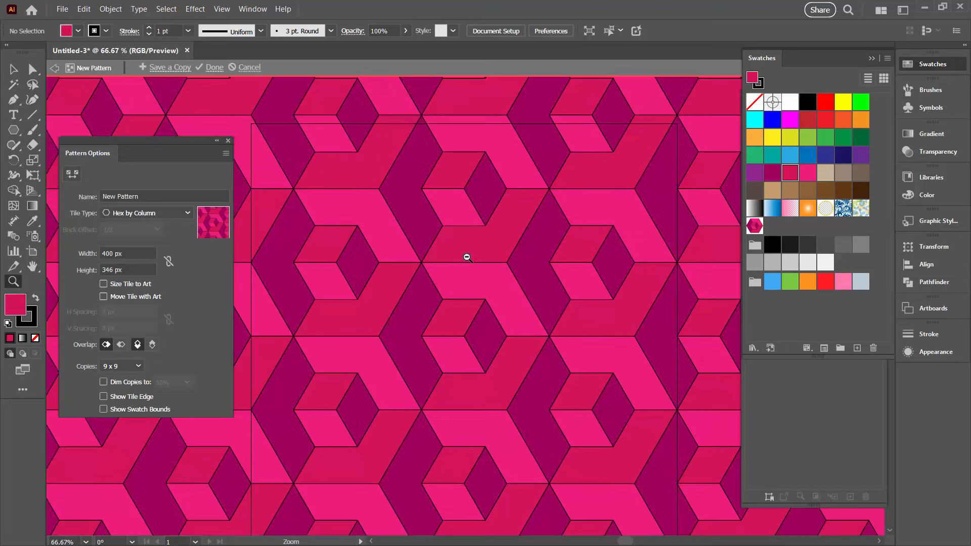
left_click(464, 256, "alt")
left_click(459, 258, "alt")
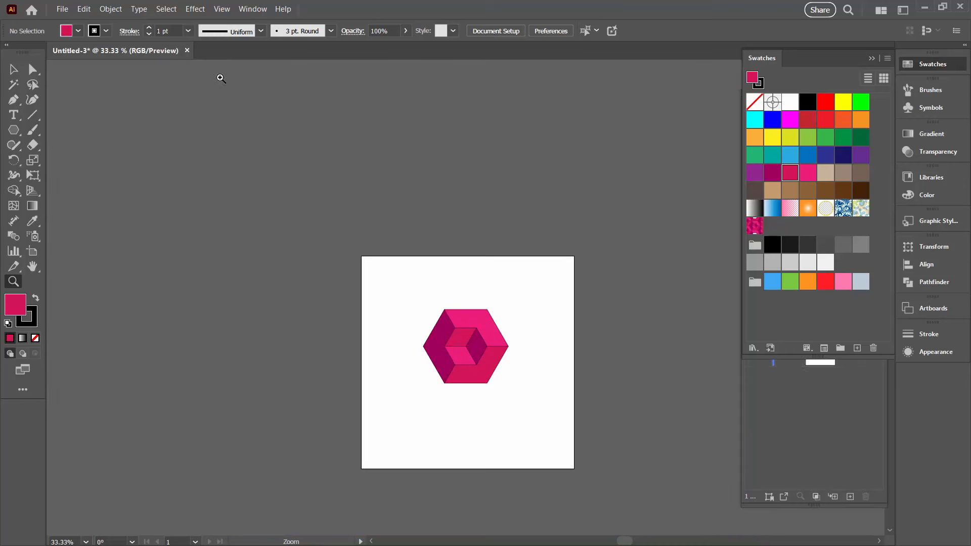
left_click(213, 67)
Duplicate the hexagon pattern swatch and open the copy for pattern editing
left_click(464, 334)
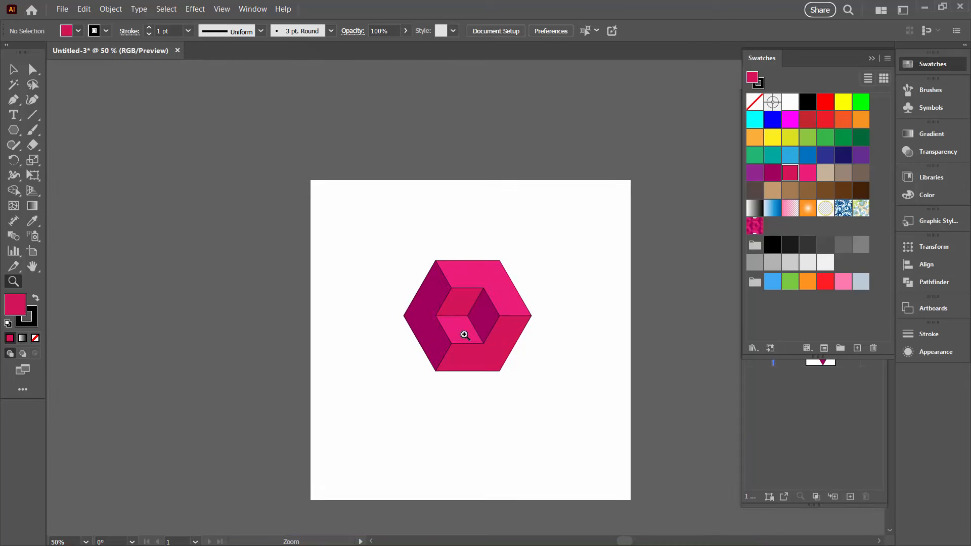
left_click(462, 332)
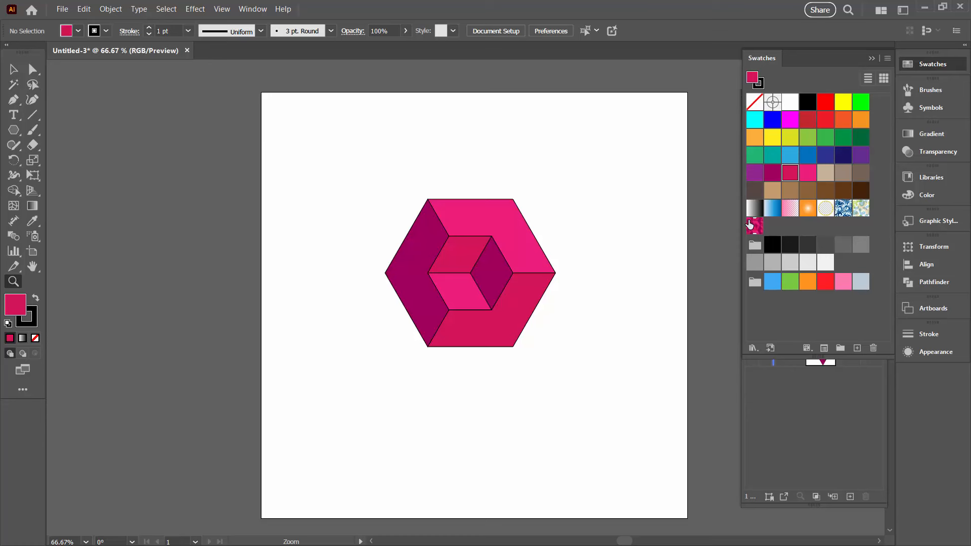
left_click_drag(755, 227, 858, 349)
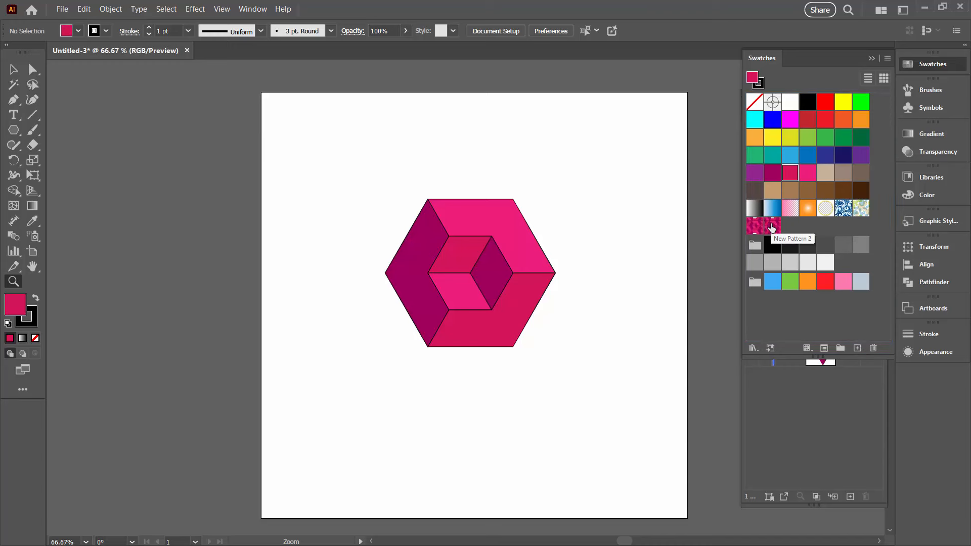
double_click(773, 227)
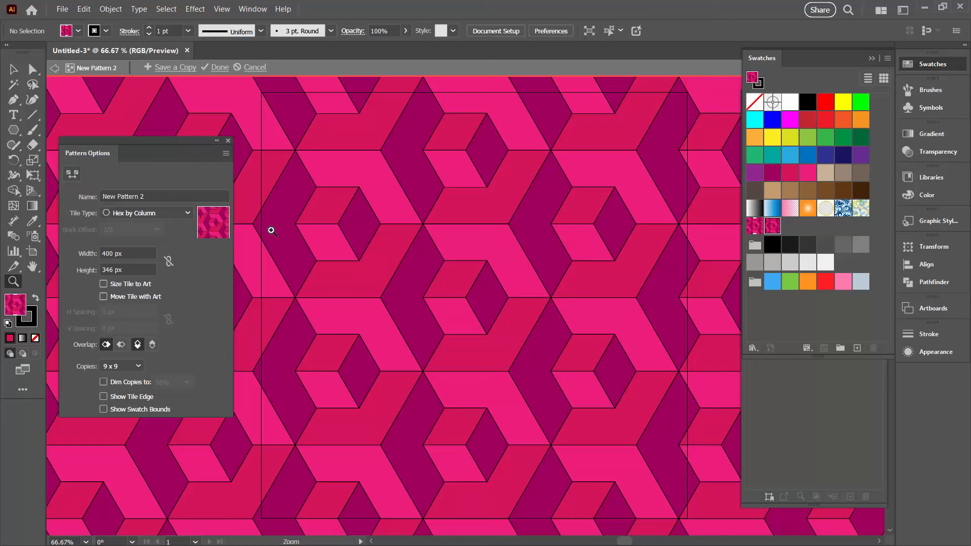
Select all pieces of the tile in New Pattern 2 and remove their stroke
left_click(13, 69)
mouse_move(303, 125)
left_mouse_down()
mouse_move(329, 174)
mouse_move(316, 133)
left_mouse_up()
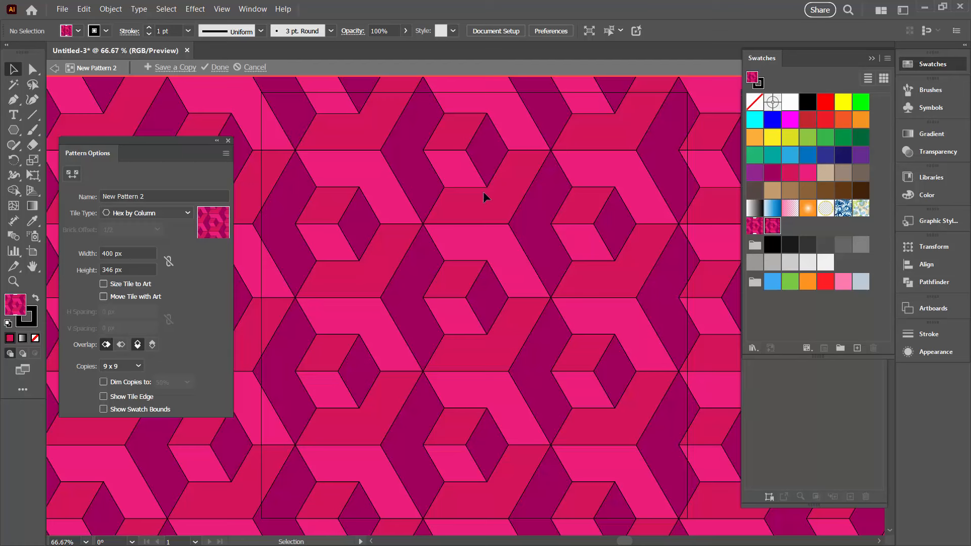
left_click(166, 9)
left_click(175, 21)
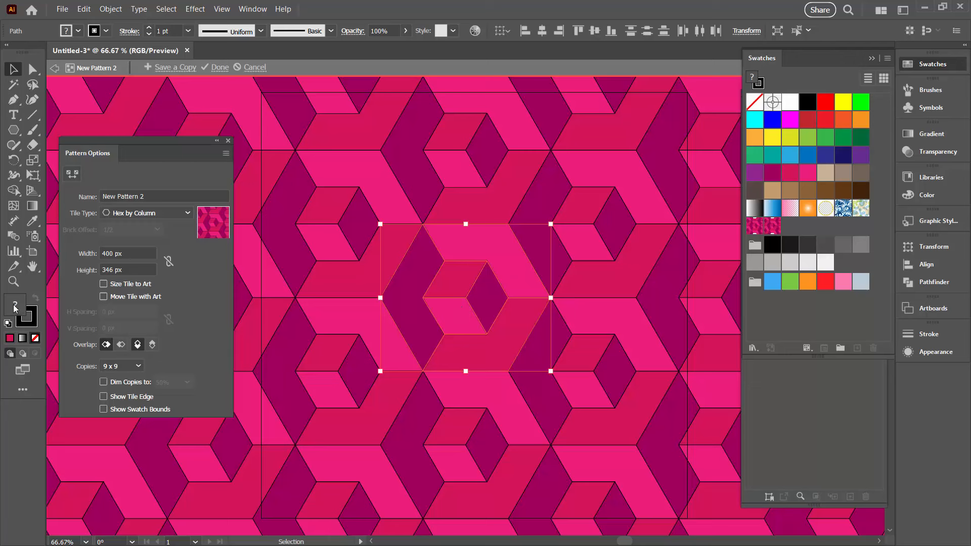
left_click(32, 326)
left_click(28, 324)
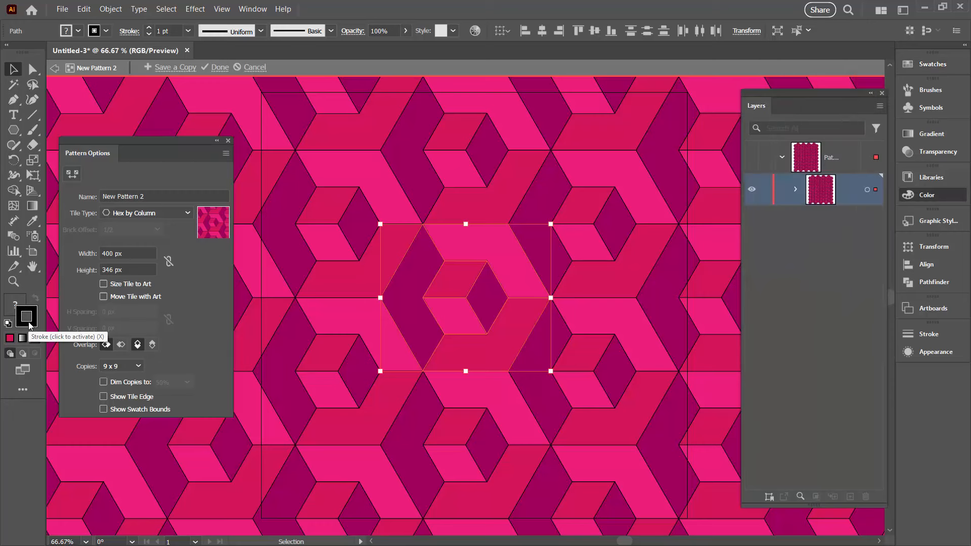
left_click(34, 339)
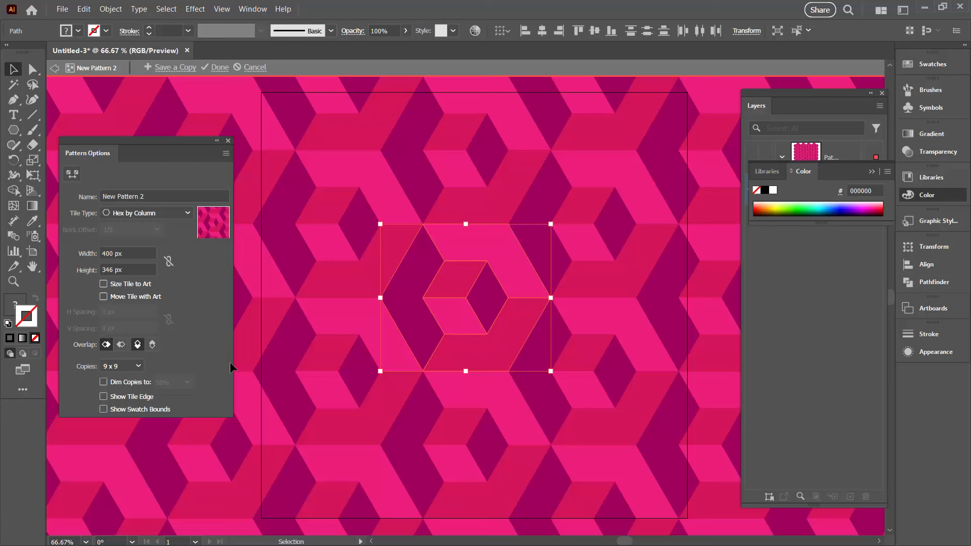
left_click(246, 338)
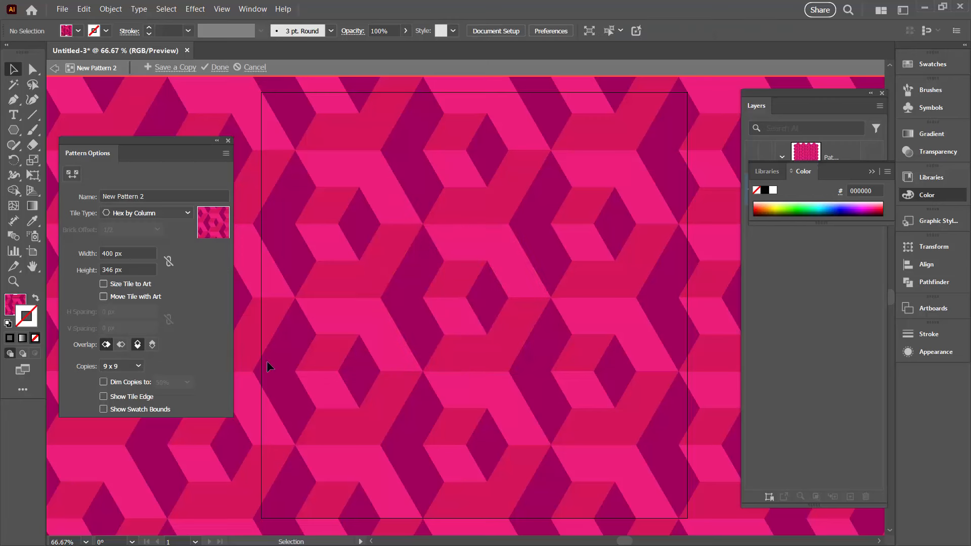
Finish editing New Pattern 2 and save its changes to the swatch
left_click(13, 281)
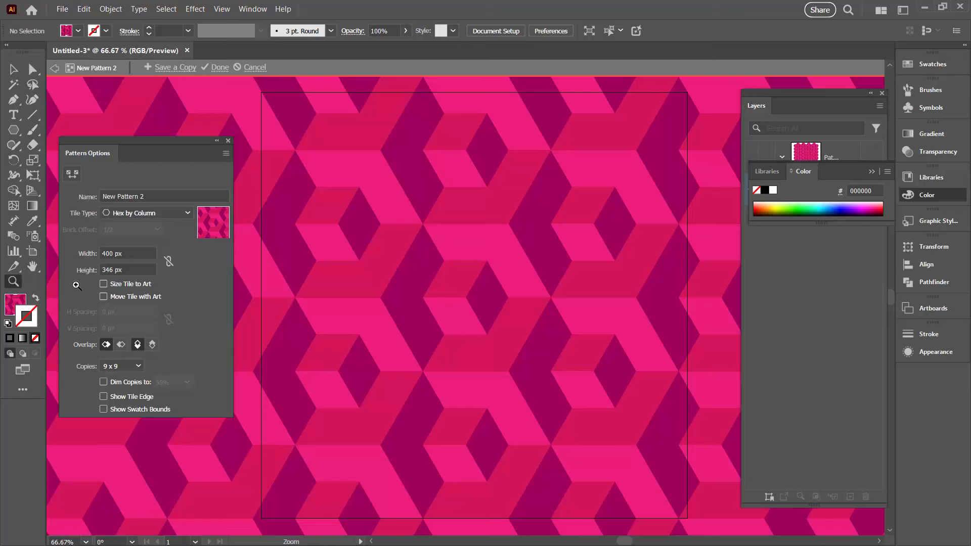
left_click(419, 288, "alt")
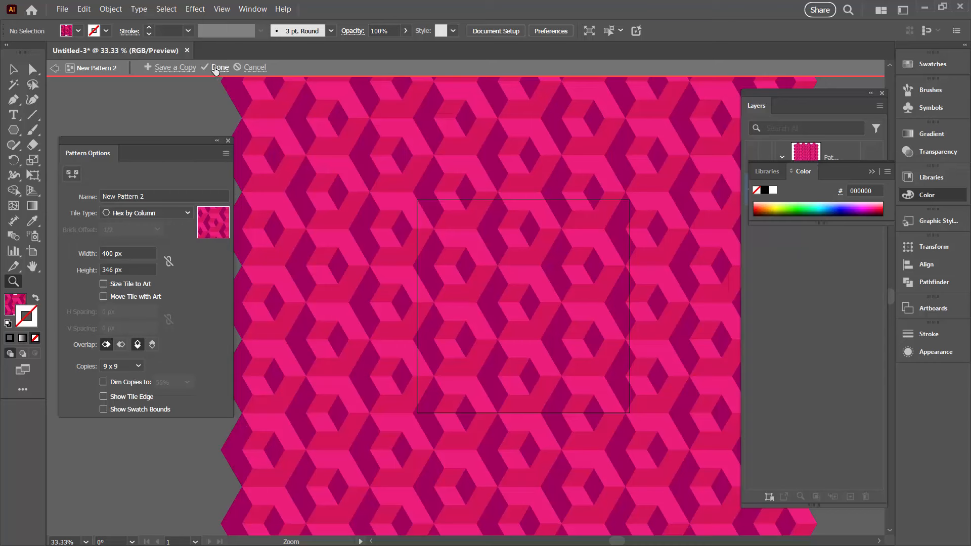
left_click(220, 68)
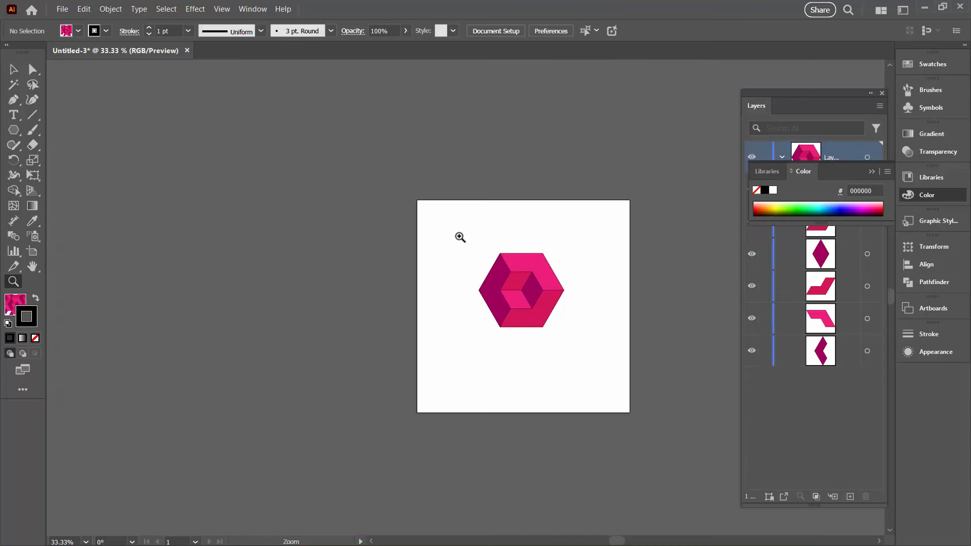
Draw a large rectangle filled with the strokeless hexagon pattern on the empty canvas beside the artboard
key("space")
left_click_drag(335, 244, 569, 227)
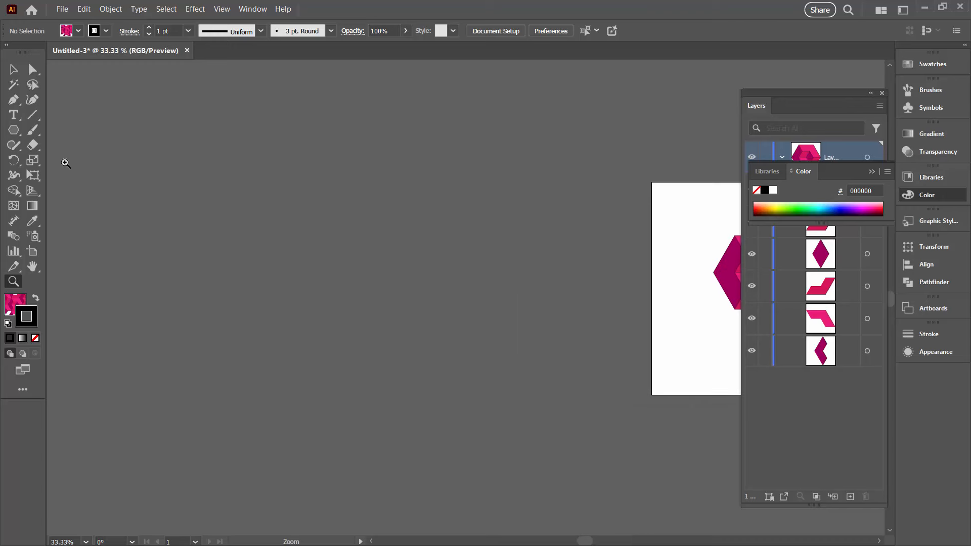
left_click_drag(14, 129, 603, 463)
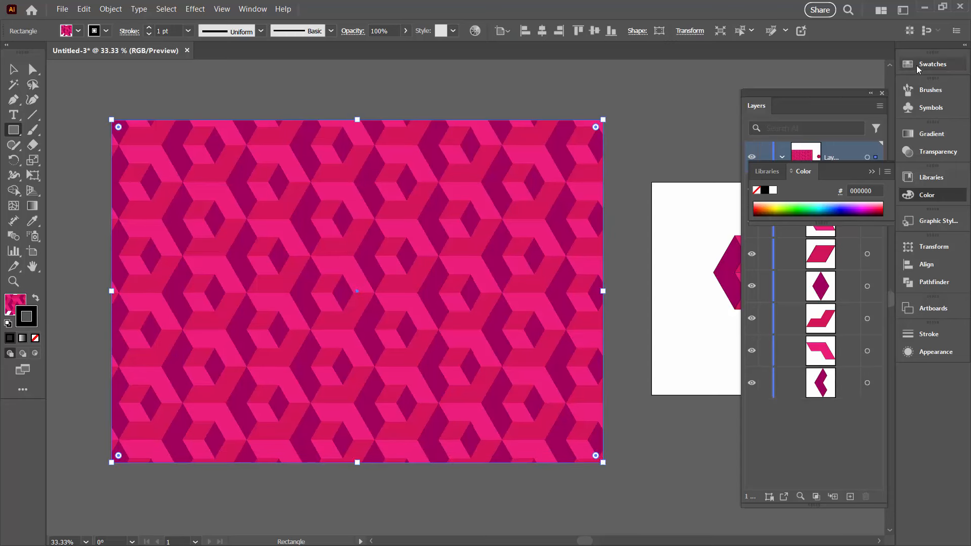
Change the rectangle's fill to the original hexagon pattern swatch with black outlines
left_click(14, 305)
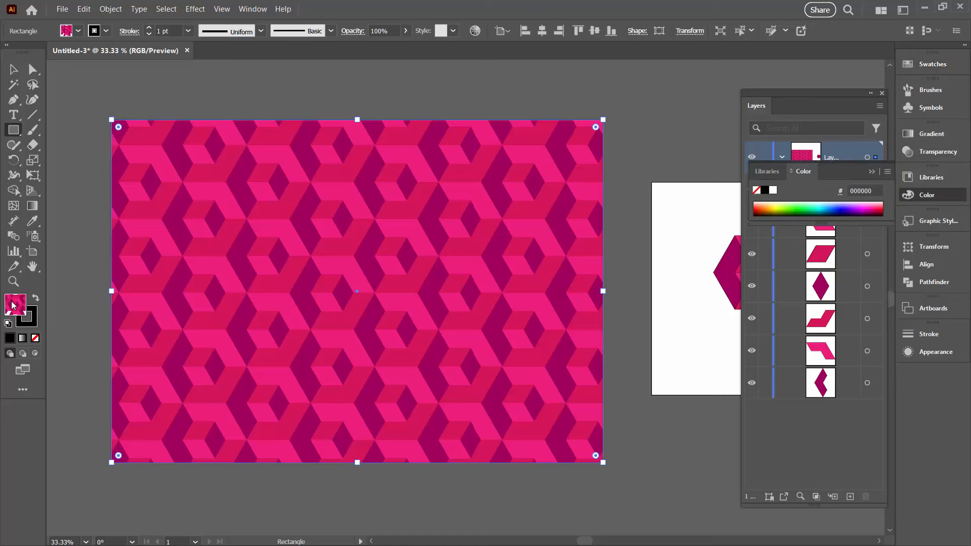
left_click(921, 68)
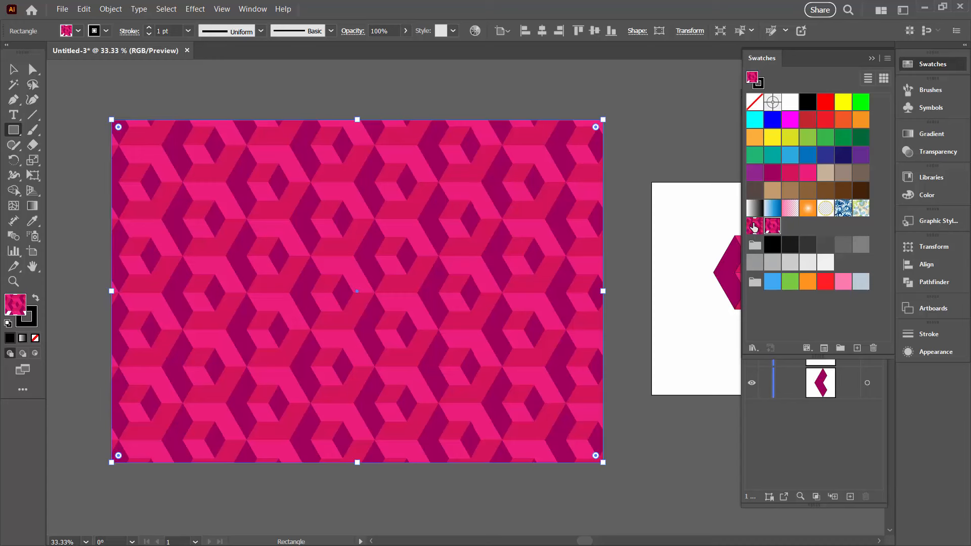
left_click(754, 226)
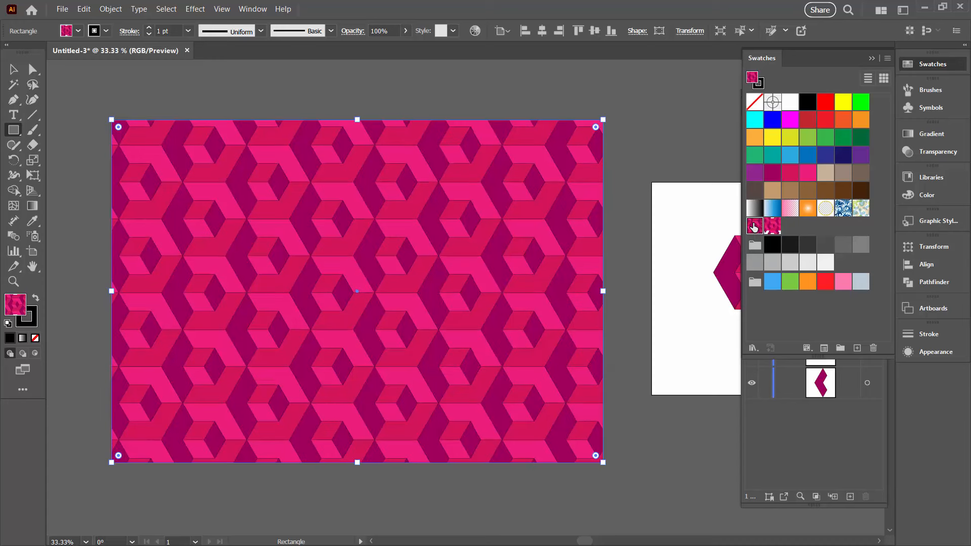
Fill the rectangle with the strokeless pink hexagon pattern and open its colors for editing on the advanced Recolor Artwork color wheel
left_click(774, 227)
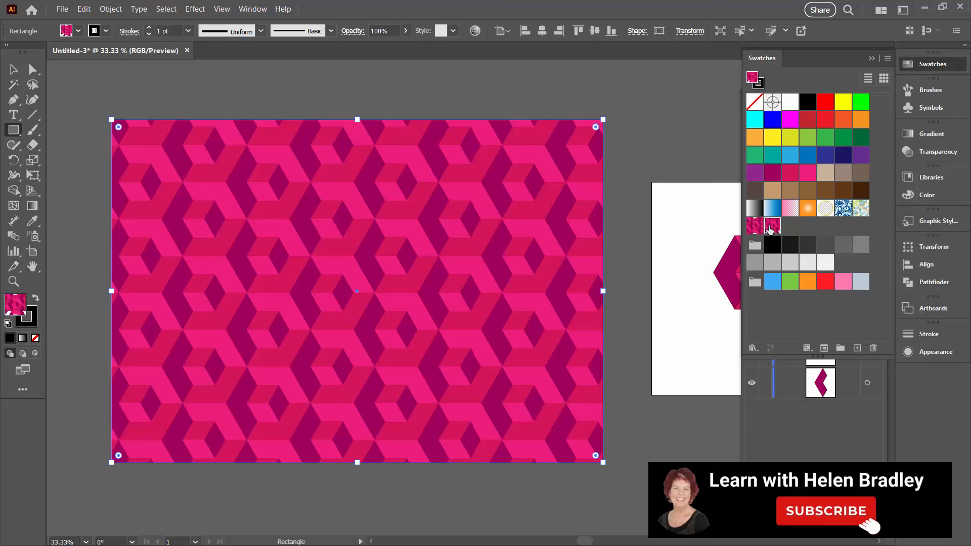
left_click(474, 32)
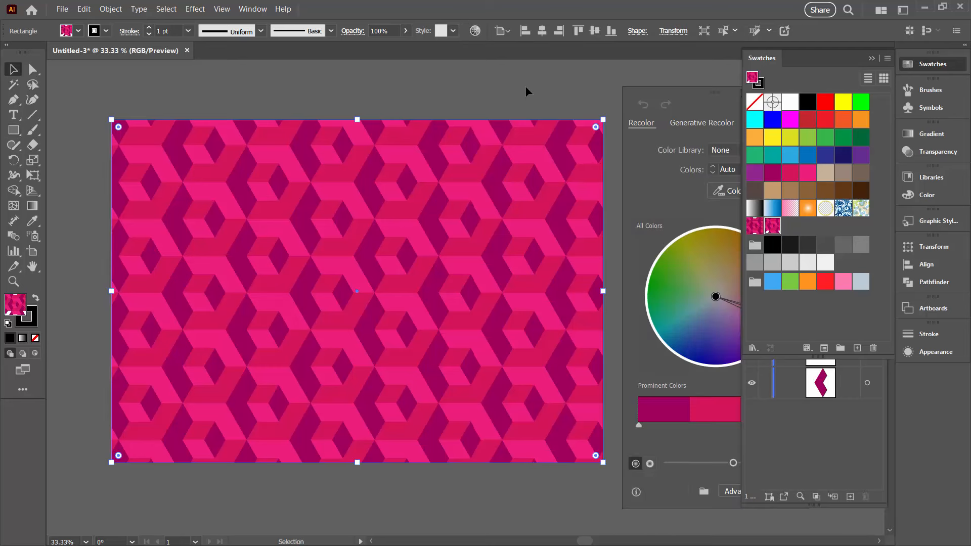
left_click_drag(691, 90, 573, 89)
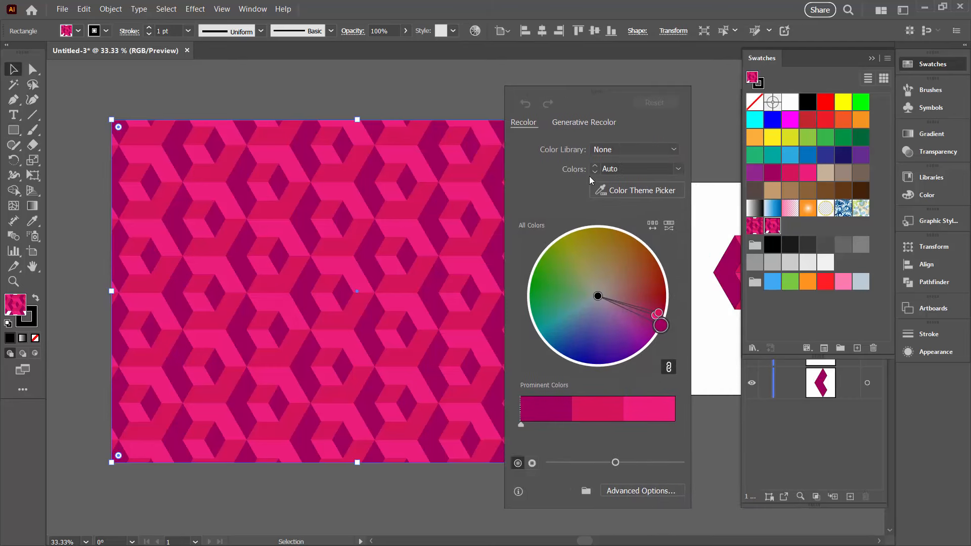
left_click(628, 490)
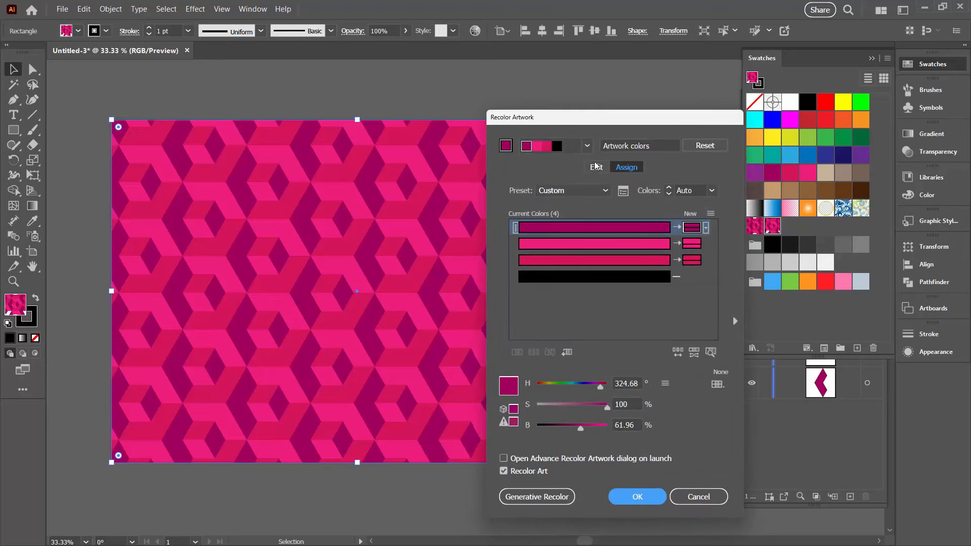
left_click(596, 168)
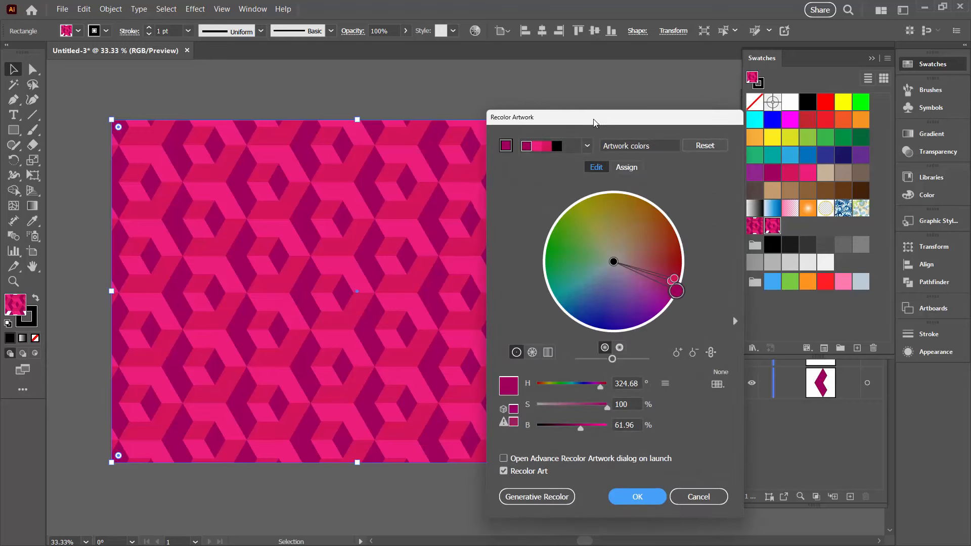
left_click_drag(595, 122, 668, 101)
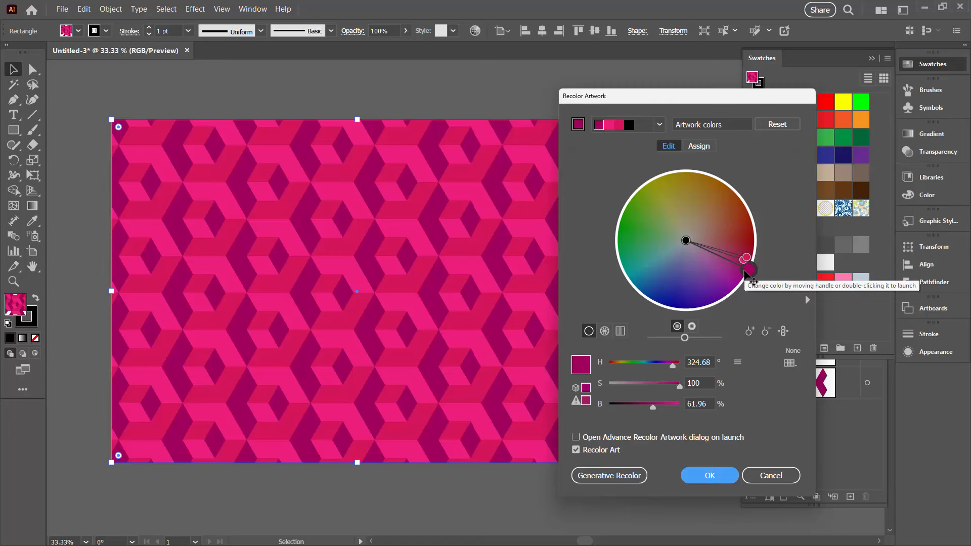
Unlink the harmony colors, recolor the pattern to deep purple, bright pink and periwinkle blue, and apply the recoloring
left_click_drag(745, 272, 715, 266)
left_click(783, 331)
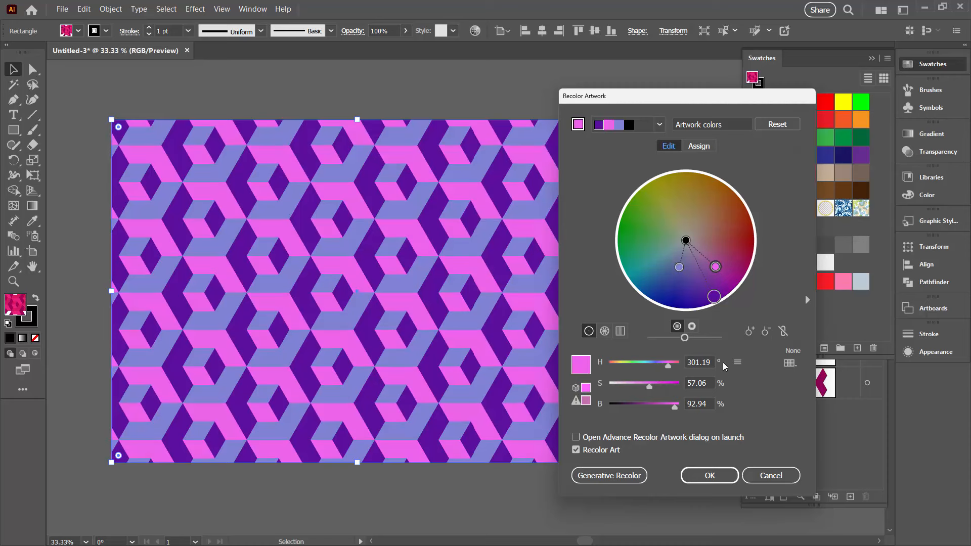
left_click(703, 478)
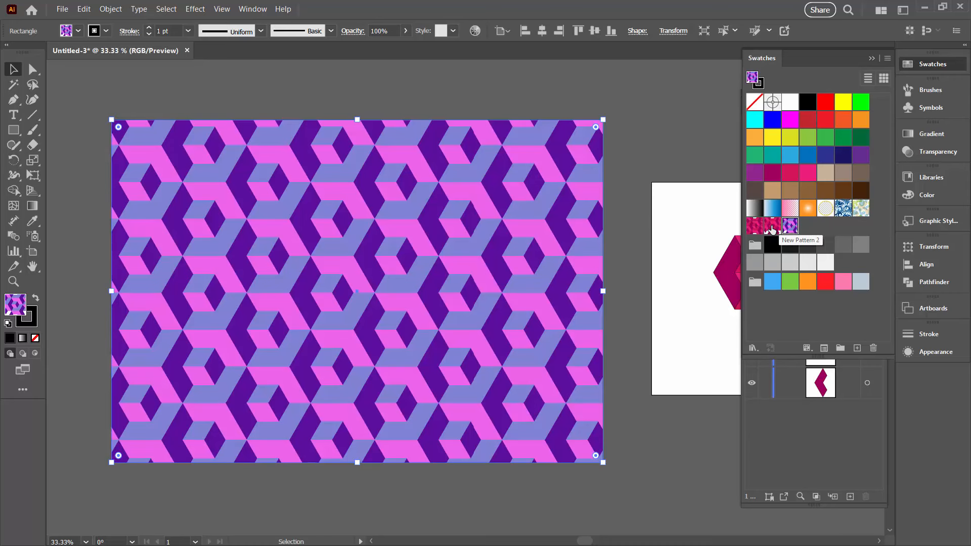
Switch the rectangle's fill to the strokeless pink New Pattern 2 and back to the recolored purple pattern to compare them
left_click(773, 226)
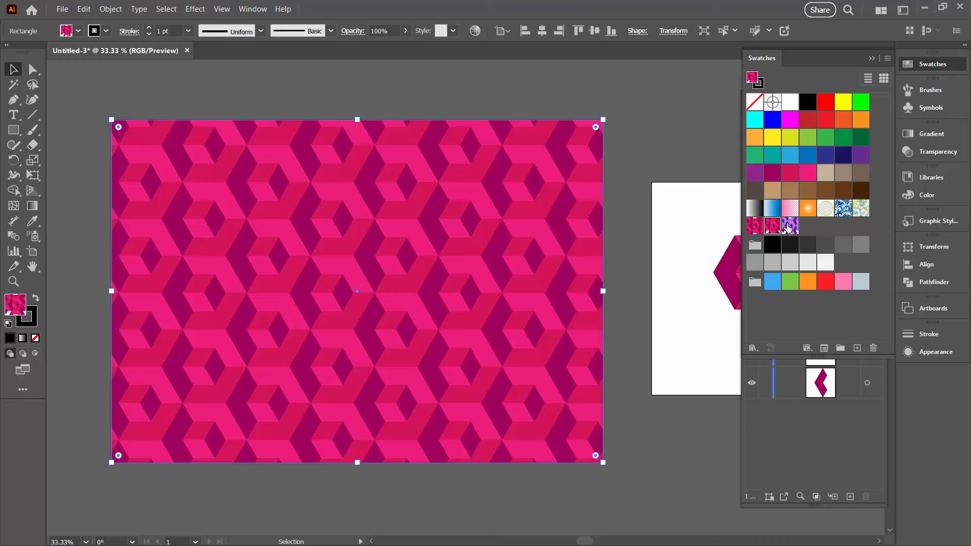
left_click(790, 226)
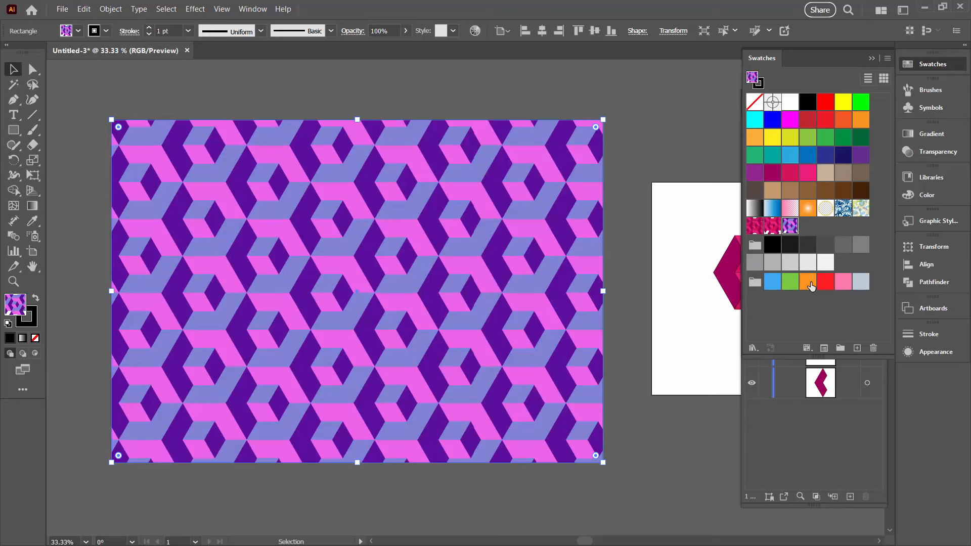